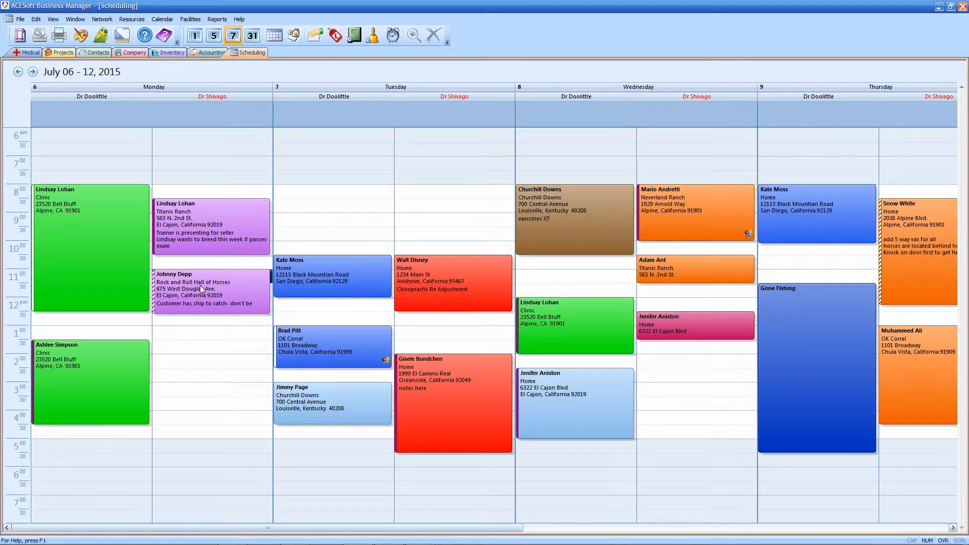
Step: Move the Churchill Downs appointment to Tuesday 8:00 am for the second doctor, and that doctor's red 10:30 appointment to Wednesday 8:00 am for the first doctor
{"action": "mouse_move", "coordinate": [201, 288]}
{"action": "left_click", "coordinate": [523, 215]}
{"action": "left_click_drag", "start_coordinate": [523, 211], "coordinate": [492, 212]}
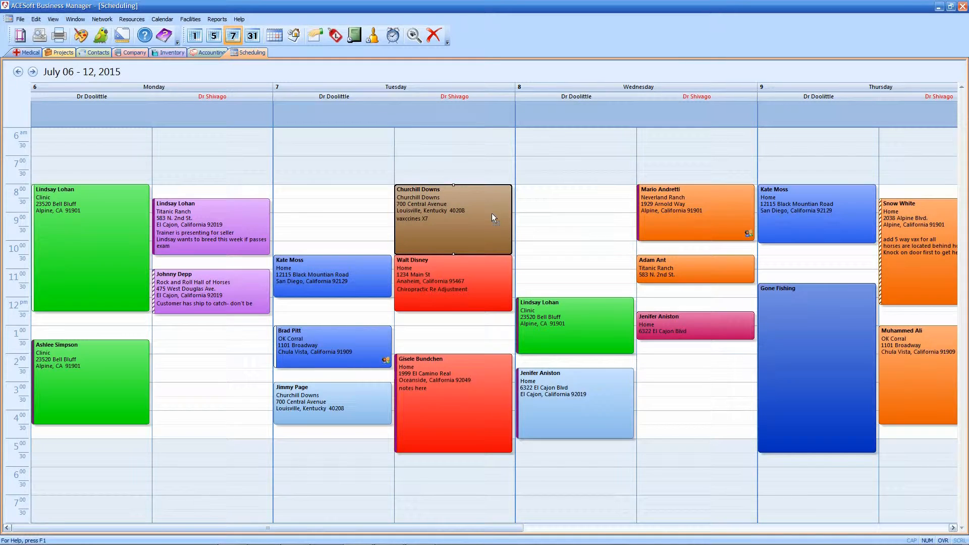
{"action": "left_click_drag", "start_coordinate": [473, 258], "coordinate": [579, 224]}
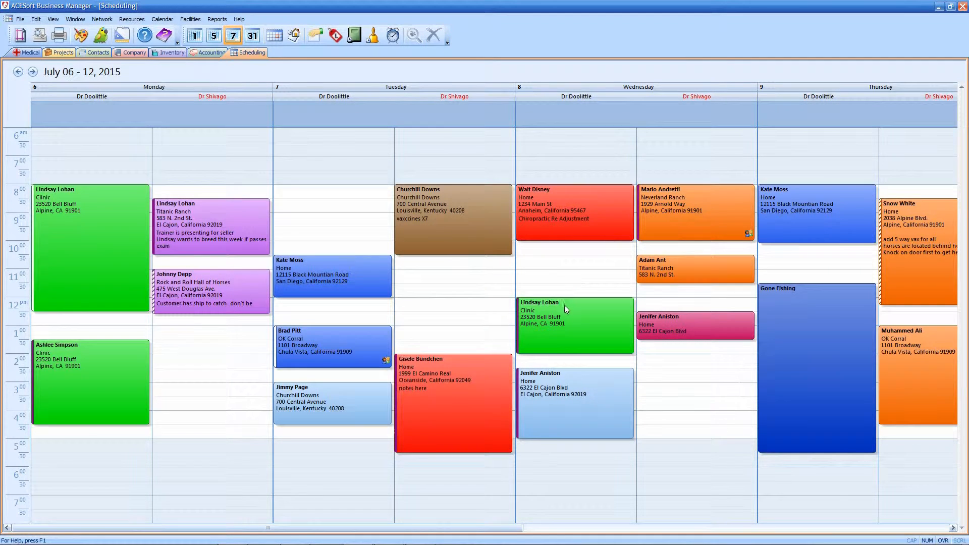
Step: Swap the remaining appointments: green Clinic to Tuesday 11:30 am, red 2:00 pm to Wednesday 11:00 am, light-blue to Tuesday 2:00 pm
{"action": "left_click_drag", "start_coordinate": [564, 304], "coordinate": [483, 283]}
{"action": "left_click_drag", "start_coordinate": [467, 374], "coordinate": [582, 307]}
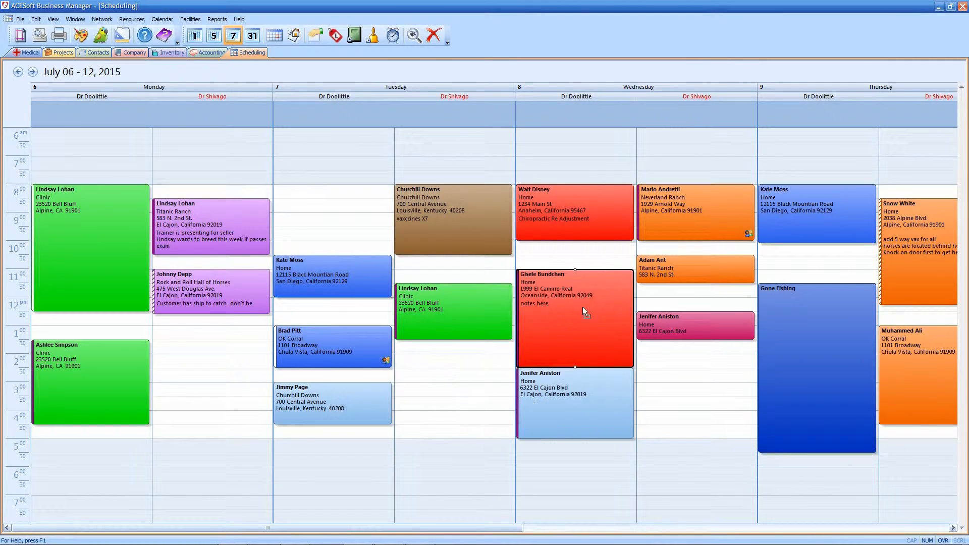
{"action": "left_click_drag", "start_coordinate": [562, 391], "coordinate": [462, 390]}
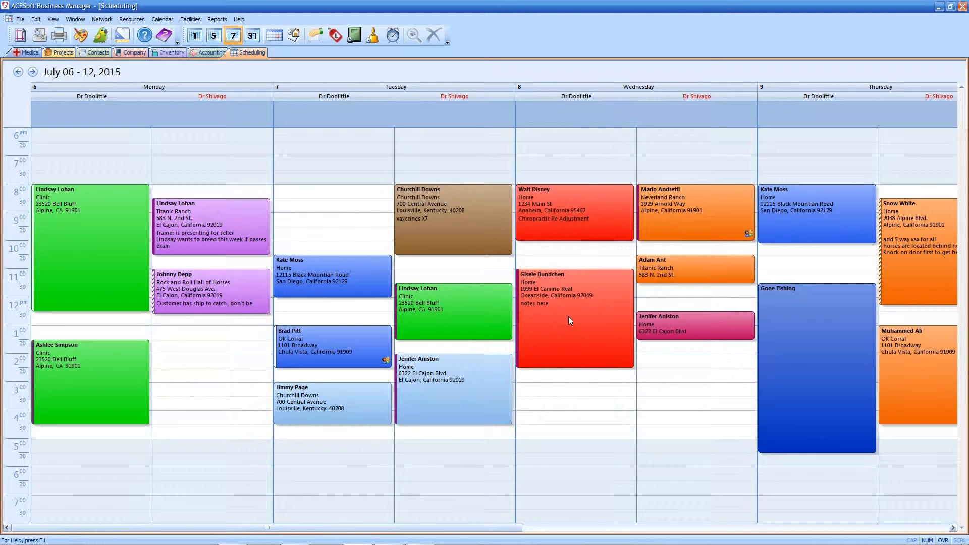
Step: Shorten Wednesday's red 11:00 am appointment to end at 12:30 pm and extend the pink 12:30 pm appointment to 3:30 pm
{"action": "left_click", "coordinate": [569, 321]}
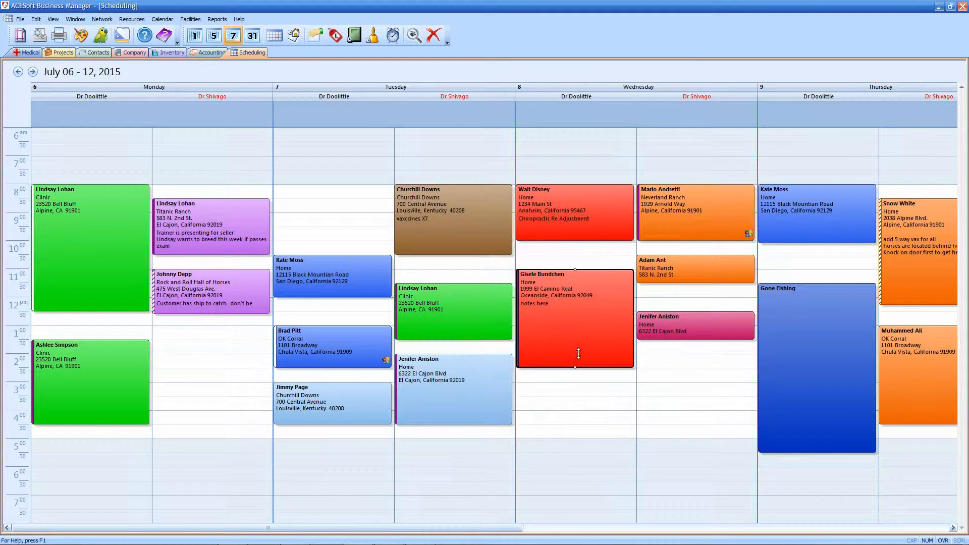
{"action": "left_click_drag", "start_coordinate": [578, 354], "coordinate": [579, 311]}
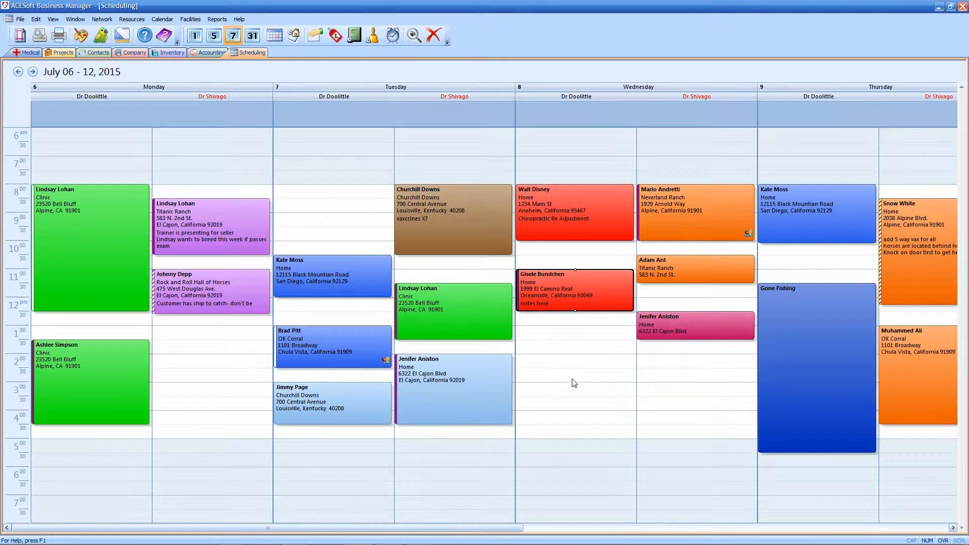
{"action": "left_click", "coordinate": [696, 326]}
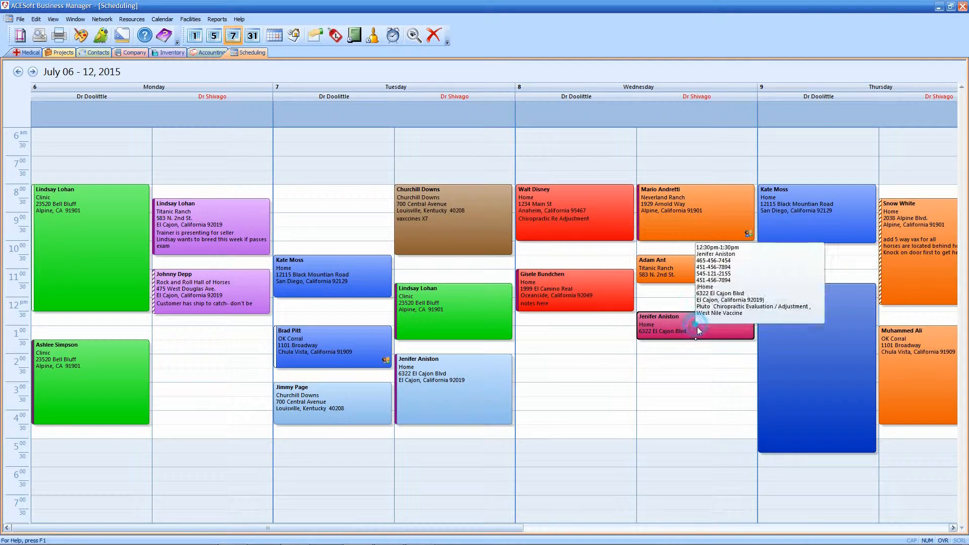
{"action": "left_click_drag", "start_coordinate": [695, 339], "coordinate": [694, 395]}
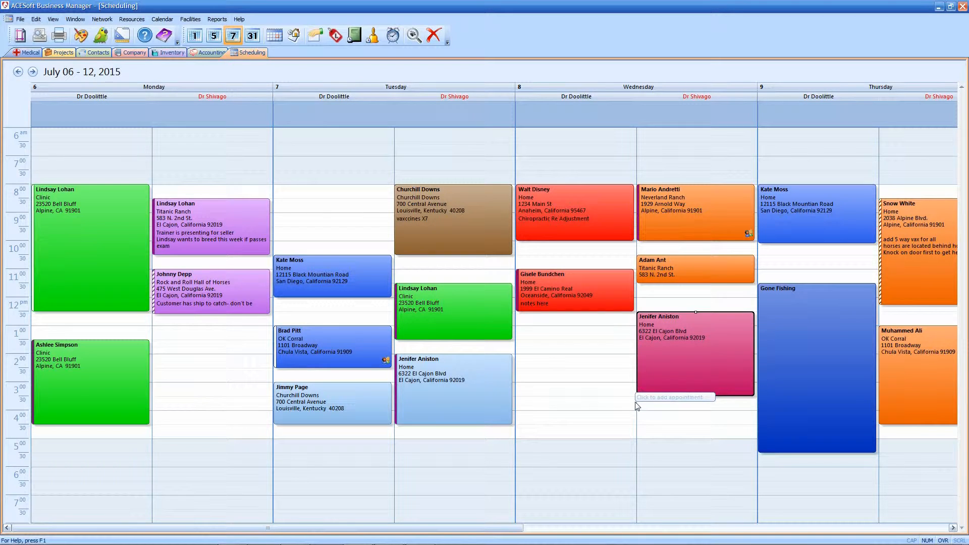
Step: Open Monday's purple 11:00 am Rock and Roll Hall of Horses appointment and view its available label choices
{"action": "left_click", "coordinate": [201, 294]}
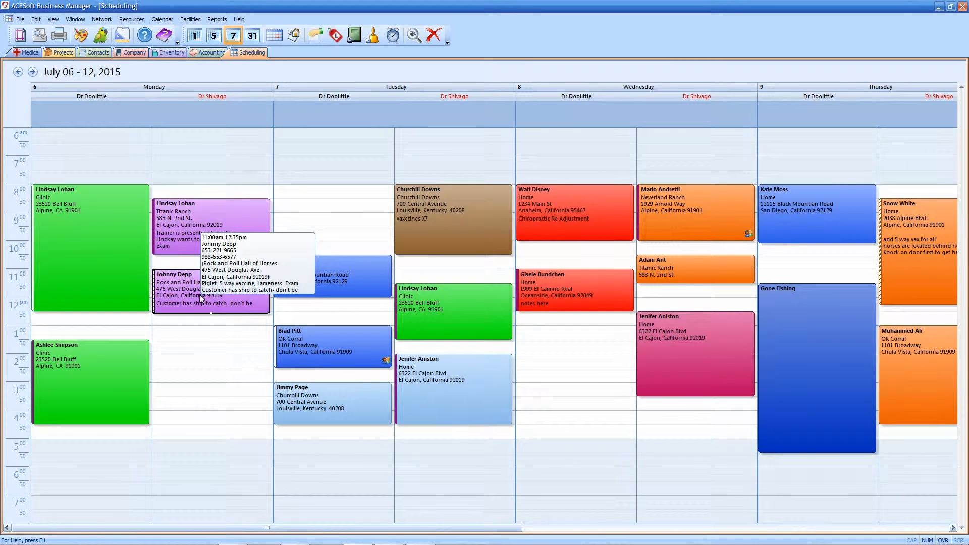
{"action": "double_click", "coordinate": [199, 295]}
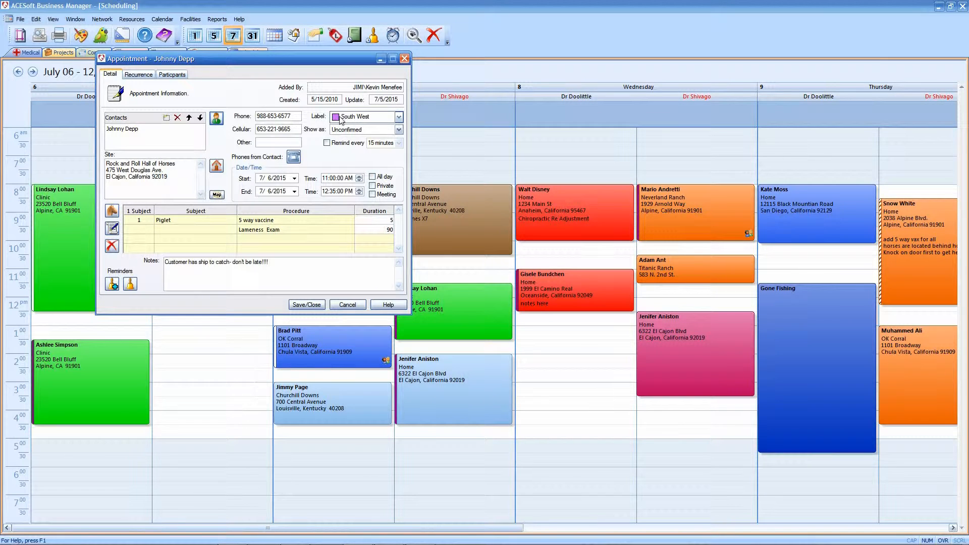
{"action": "left_click", "coordinate": [398, 117]}
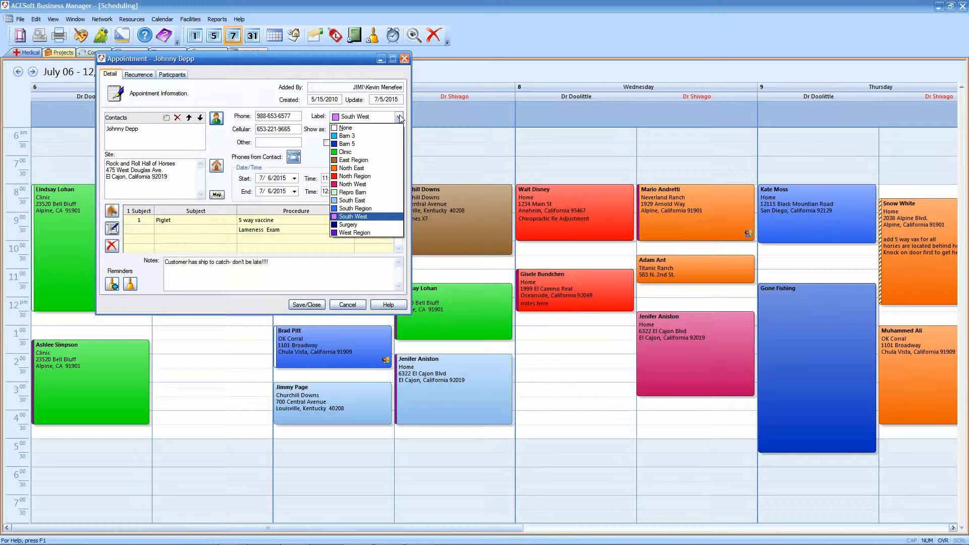
{"action": "left_click", "coordinate": [384, 117]}
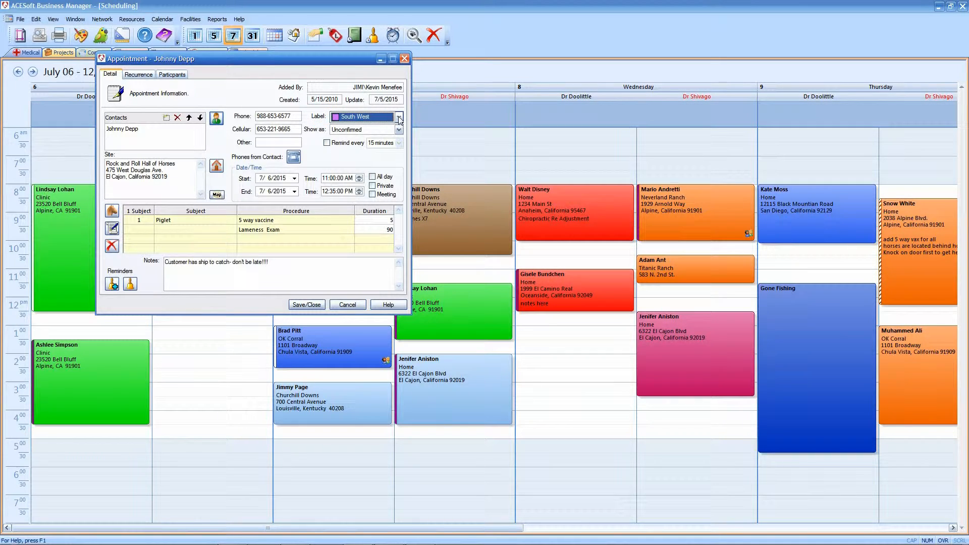
Step: Inspect the appointment label editor and its standard and custom color choices, closing them without changes
{"action": "right_click", "coordinate": [398, 118]}
{"action": "left_click", "coordinate": [407, 121]}
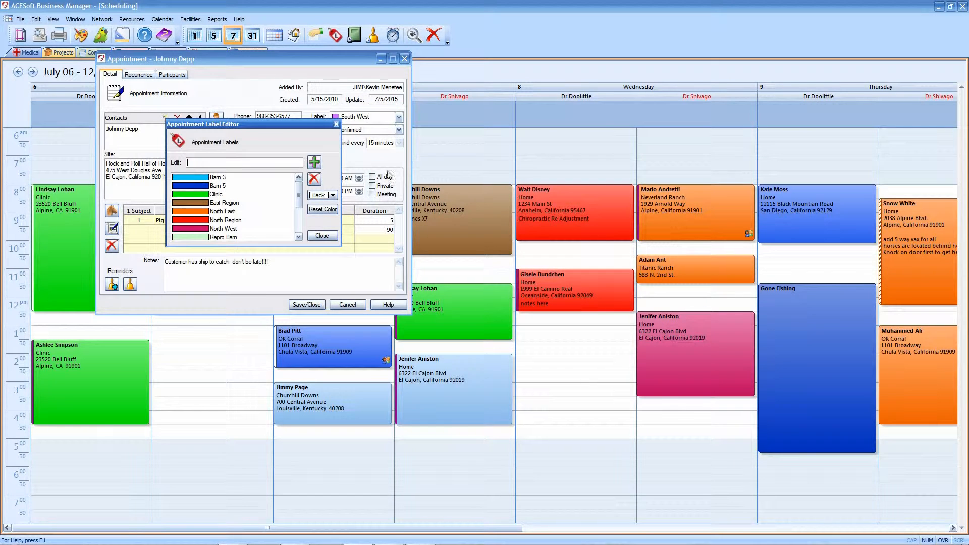
{"action": "left_click", "coordinate": [333, 195]}
{"action": "left_click", "coordinate": [343, 270]}
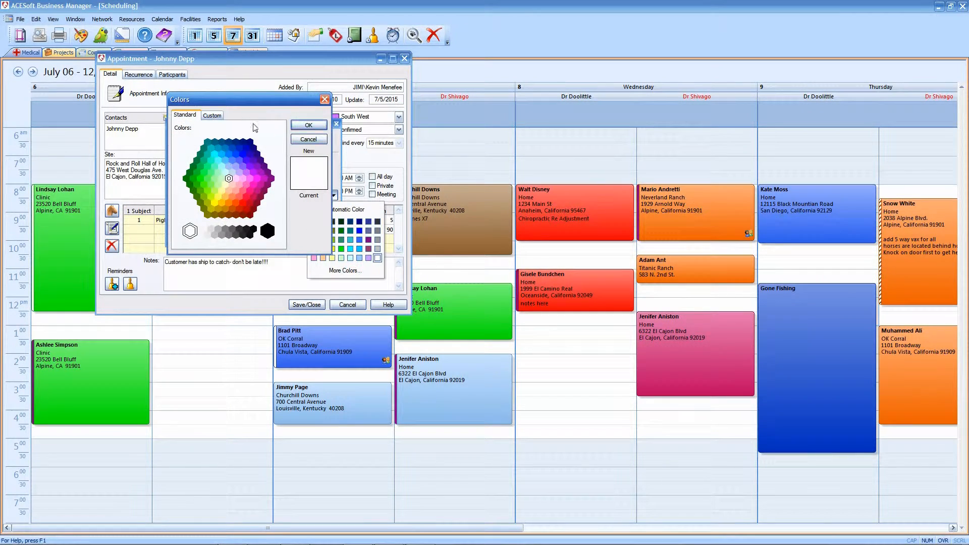
{"action": "left_click", "coordinate": [212, 115]}
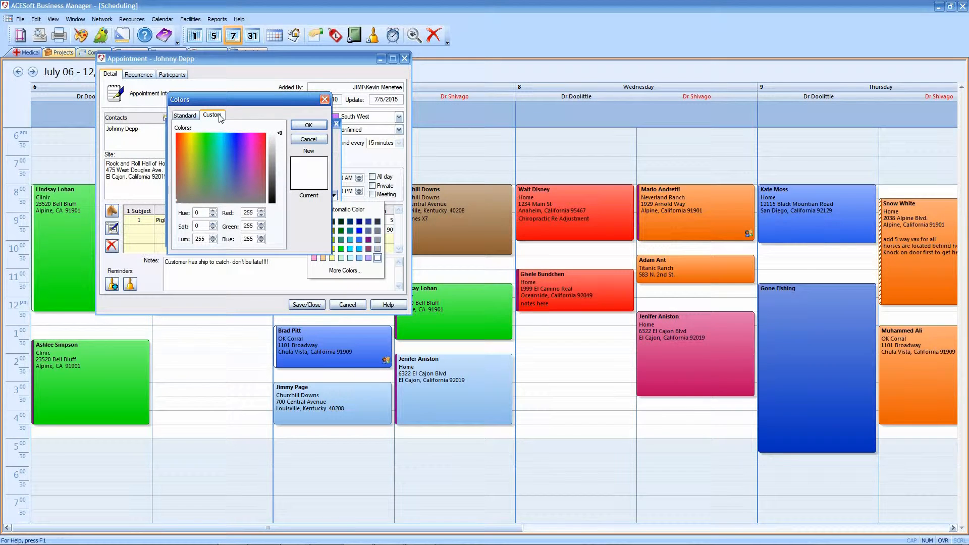
{"action": "left_click", "coordinate": [324, 100]}
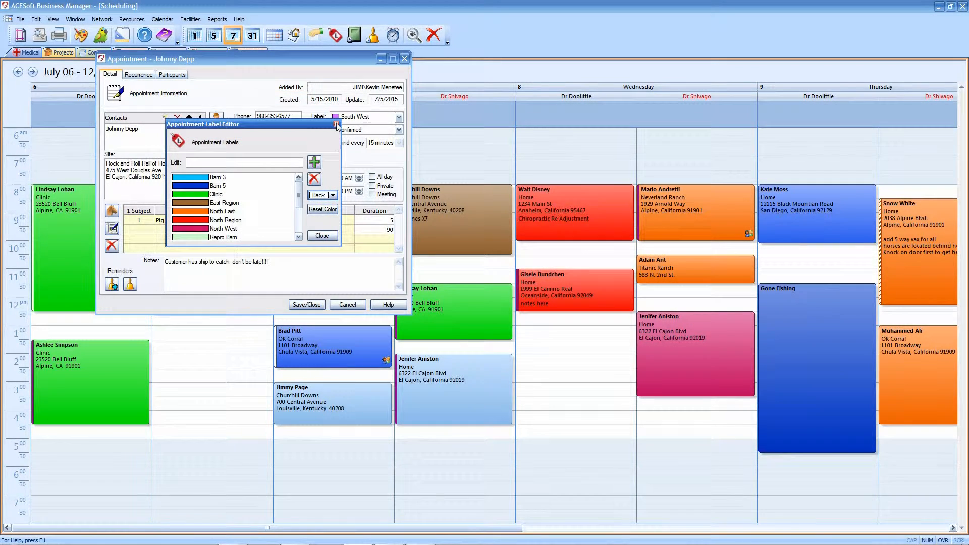
{"action": "left_click", "coordinate": [336, 124]}
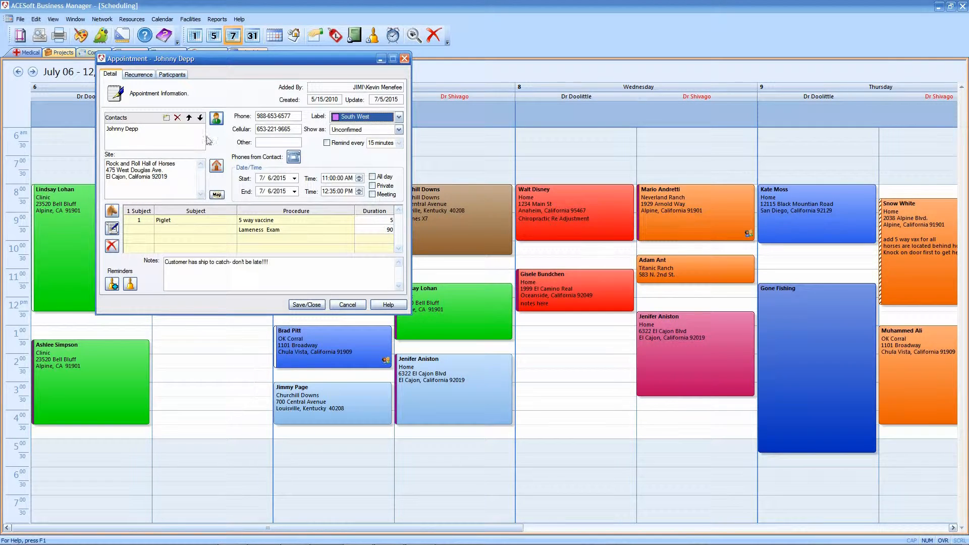
Step: Open the appointment contact's record, review the financial information and financial history, and close both windows
{"action": "left_click", "coordinate": [144, 130]}
{"action": "double_click", "coordinate": [144, 131]}
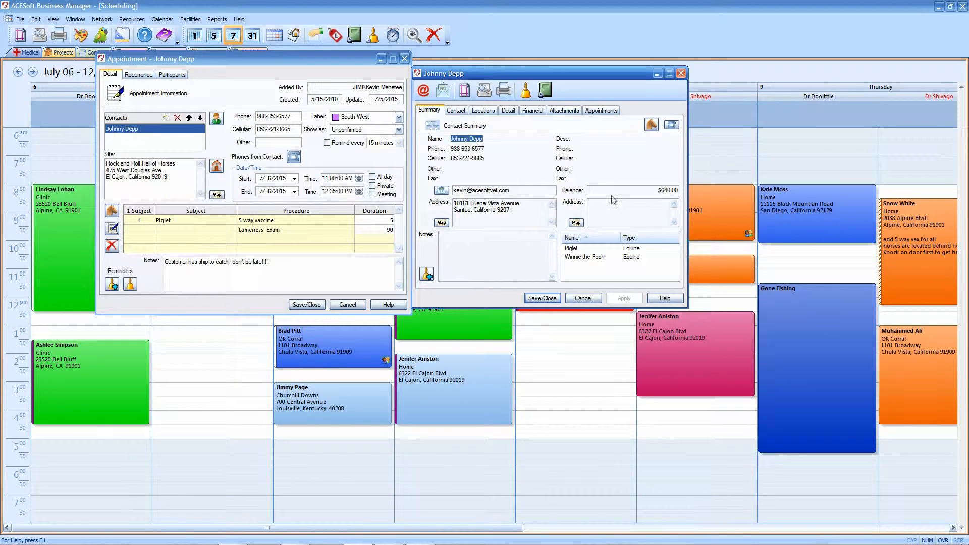
{"action": "left_click", "coordinate": [533, 111]}
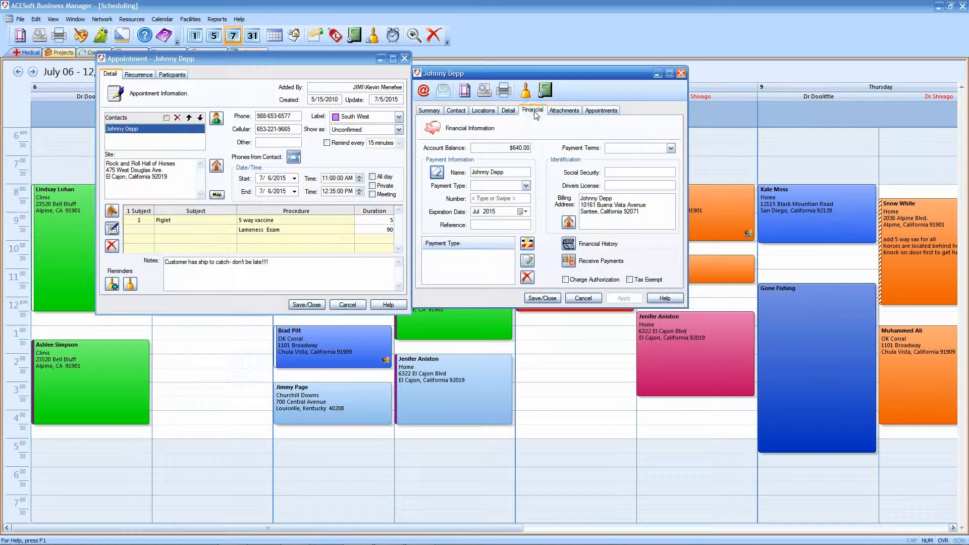
{"action": "left_click", "coordinate": [568, 244]}
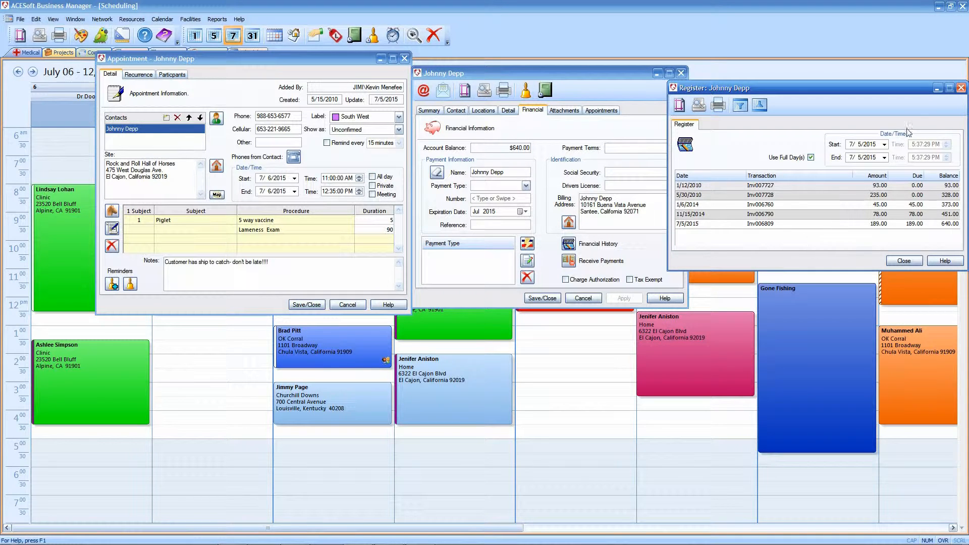
{"action": "left_click", "coordinate": [961, 88]}
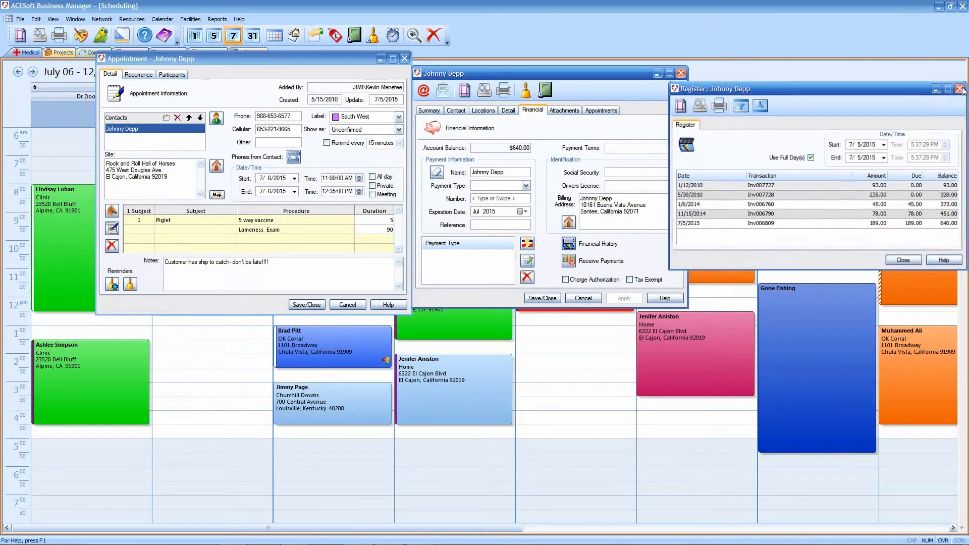
{"action": "left_click", "coordinate": [681, 73]}
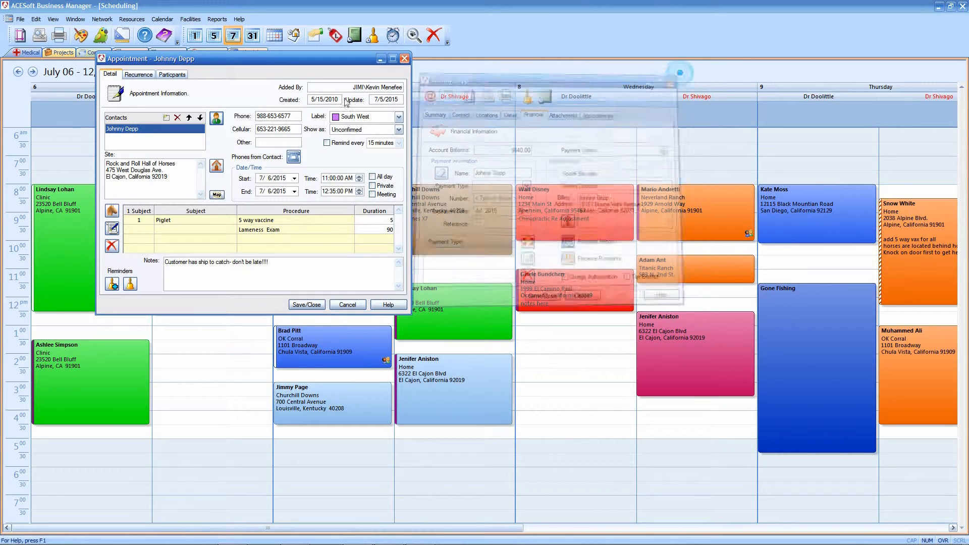
Step: Open the Piglet patient record from the appointment and review its medical chart and attachments
{"action": "double_click", "coordinate": [171, 223]}
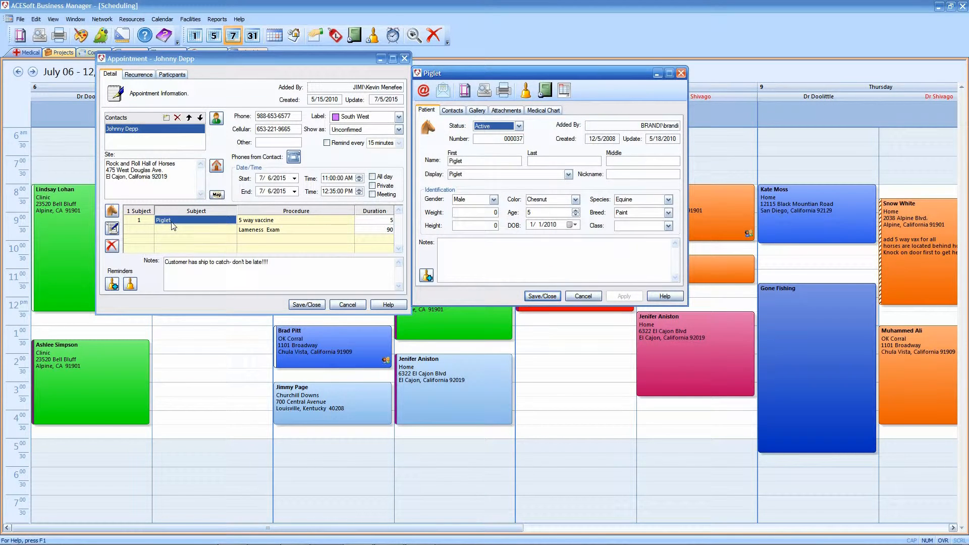
{"action": "left_click", "coordinate": [538, 110]}
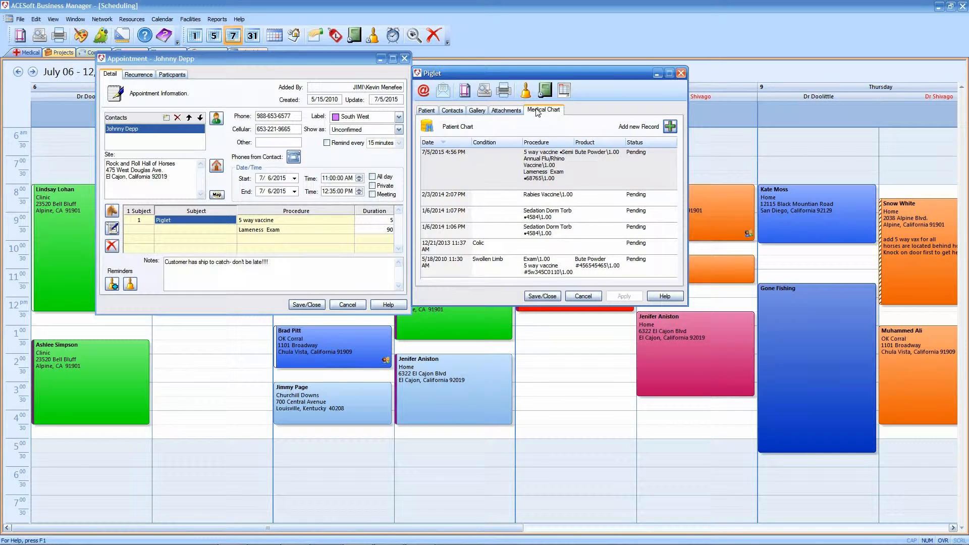
{"action": "left_click", "coordinate": [506, 109]}
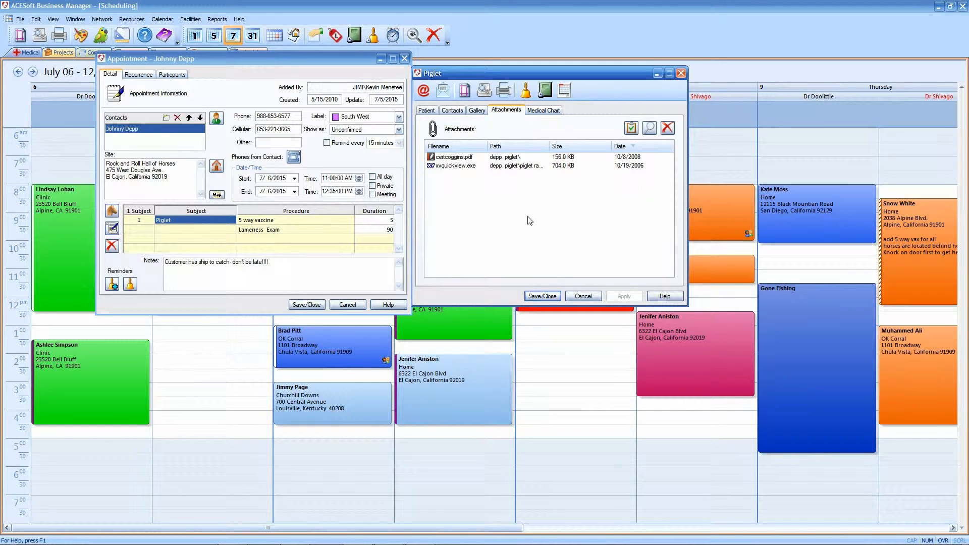
Step: Open the attached xvquickview.exe, look through the 8/14/08 and 6/23/08 radiographs, and close the viewer
{"action": "double_click", "coordinate": [455, 165]}
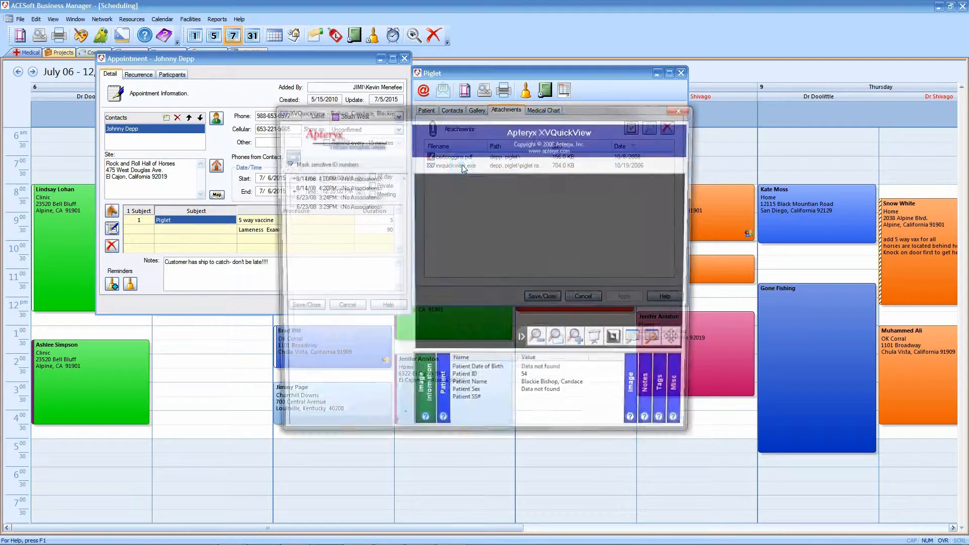
{"action": "left_click", "coordinate": [335, 179]}
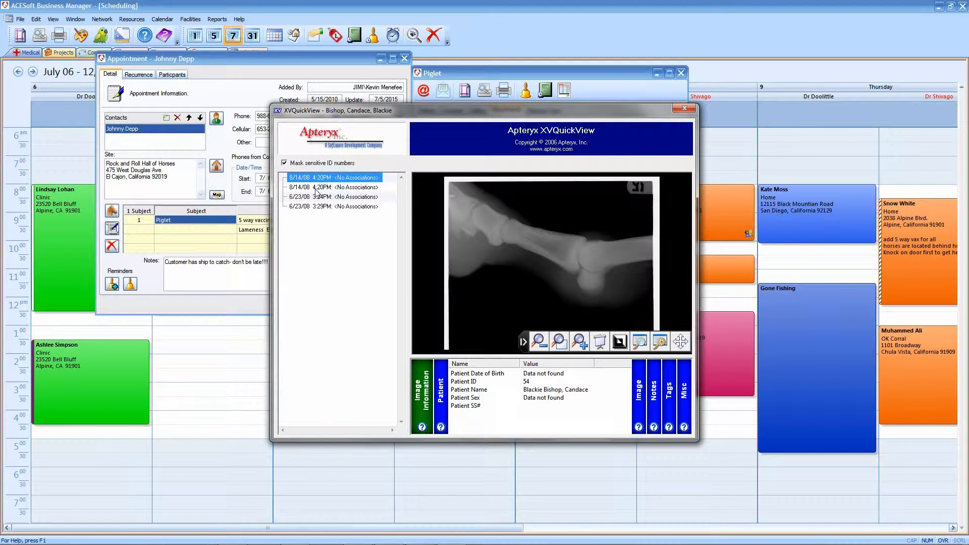
{"action": "left_click", "coordinate": [313, 188]}
{"action": "left_click", "coordinate": [319, 196]}
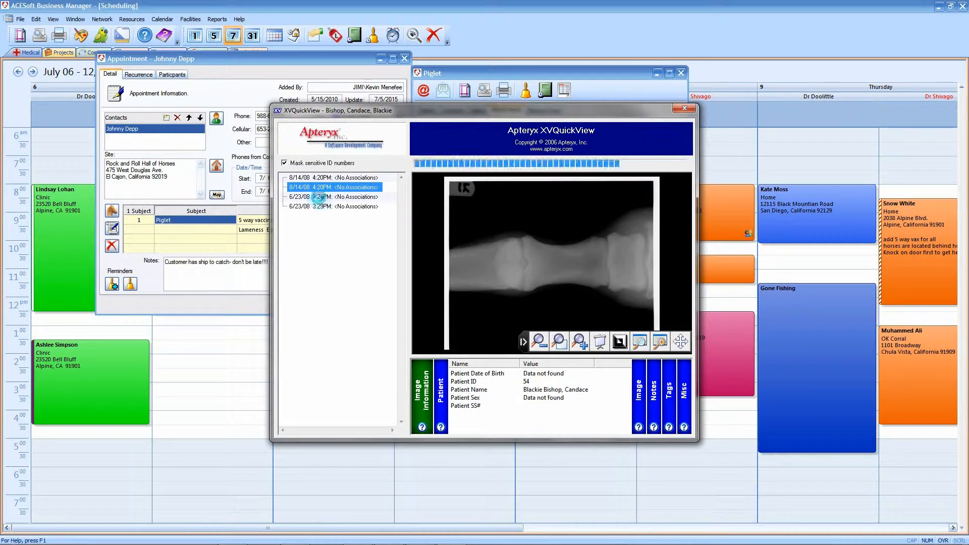
{"action": "left_click", "coordinate": [323, 207]}
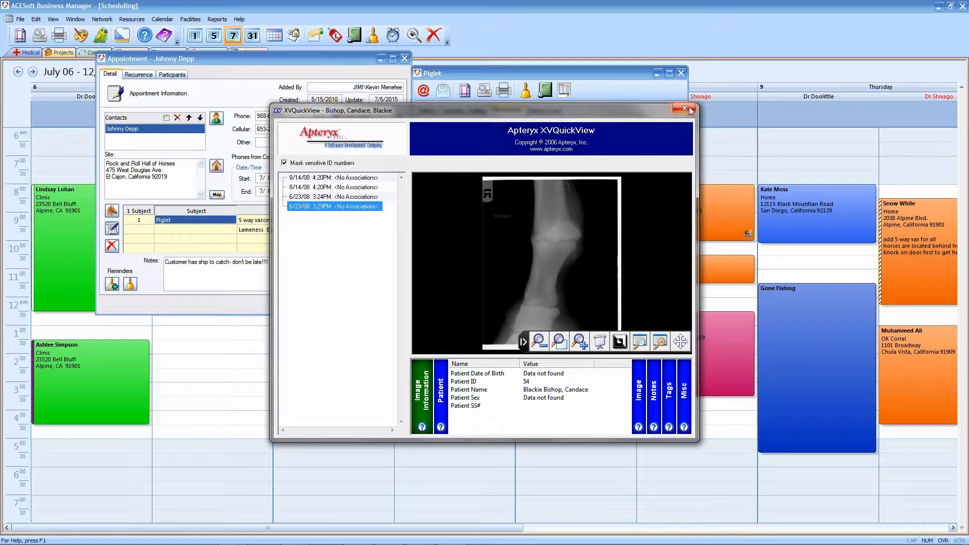
{"action": "left_click", "coordinate": [686, 108]}
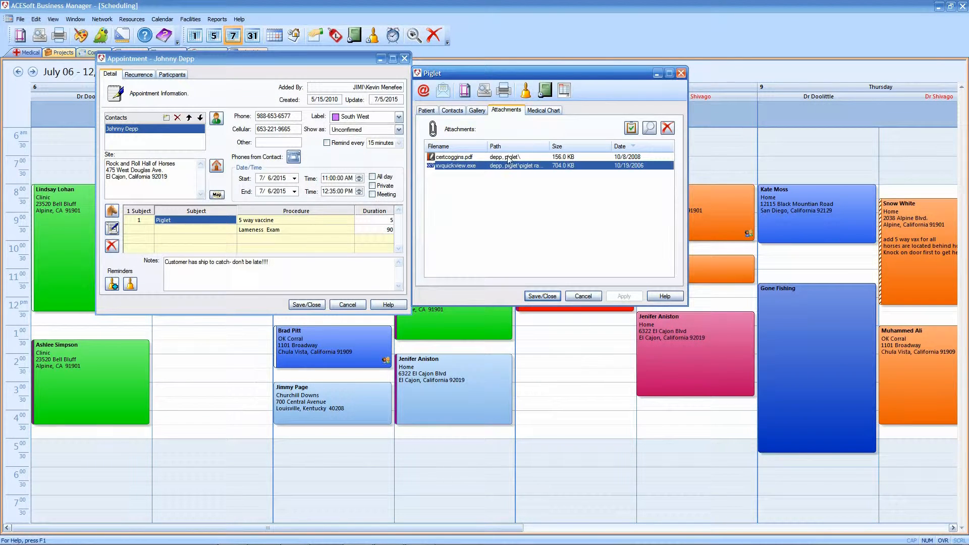
Step: View the gallery photo piglet.jpg at full size, close it, and review Piglet's contacts and general patient details
{"action": "left_click", "coordinate": [477, 111]}
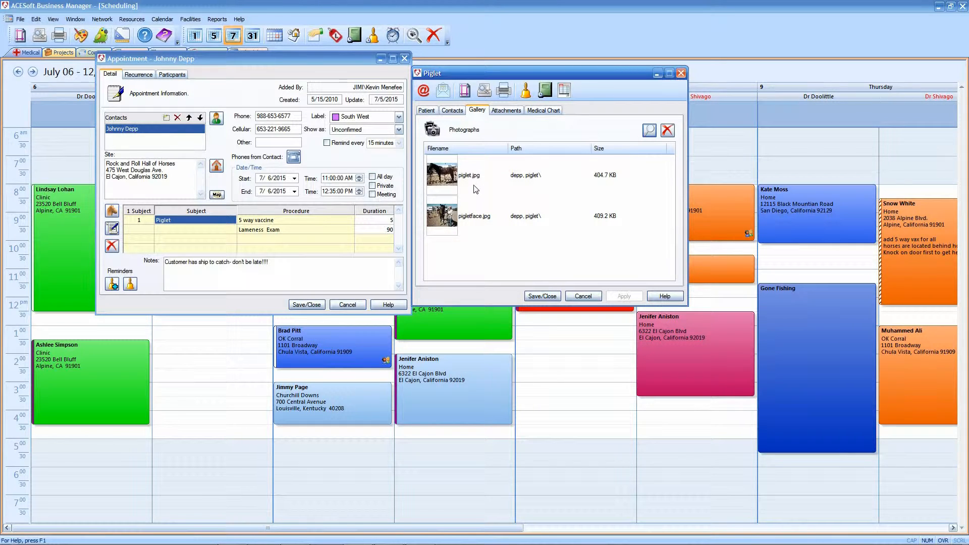
{"action": "double_click", "coordinate": [445, 176]}
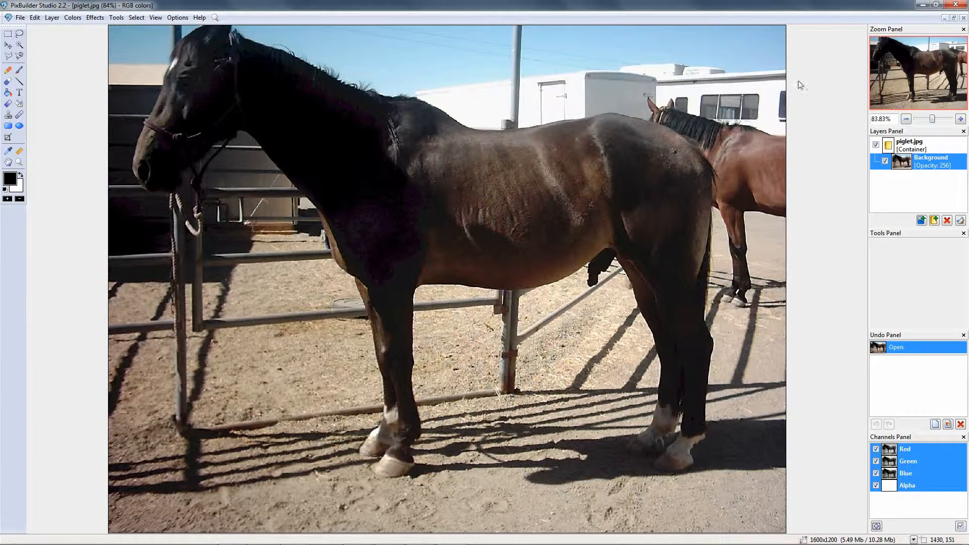
{"action": "left_click", "coordinate": [920, 5]}
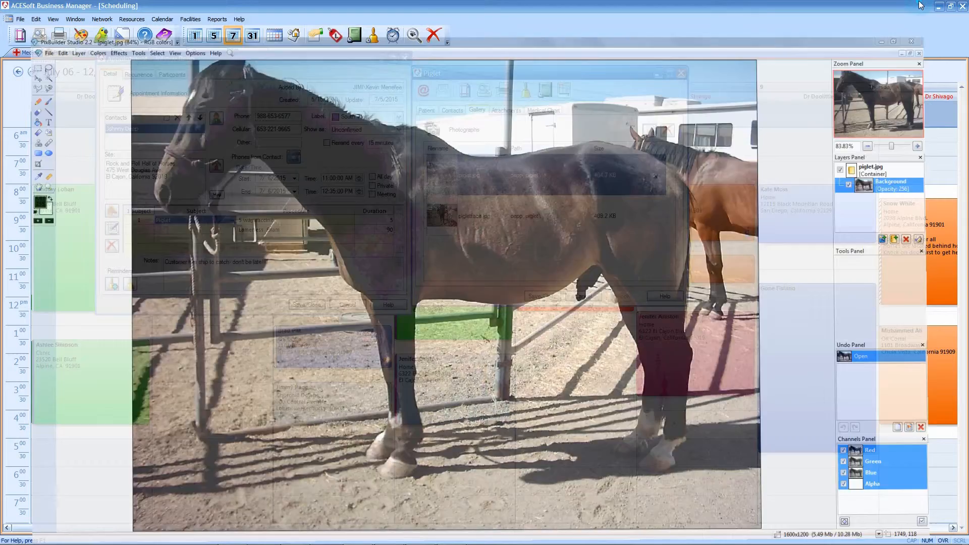
{"action": "left_click", "coordinate": [452, 111]}
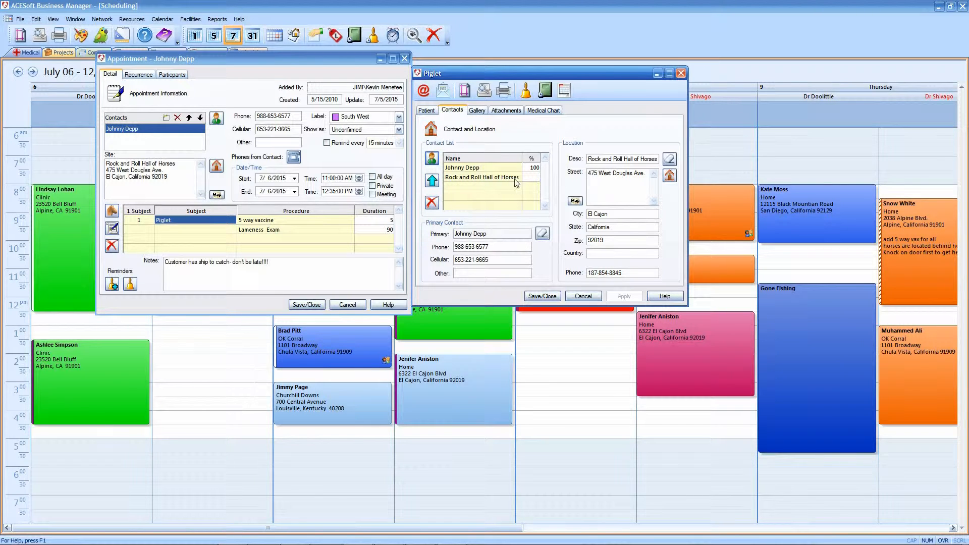
{"action": "left_click", "coordinate": [425, 110]}
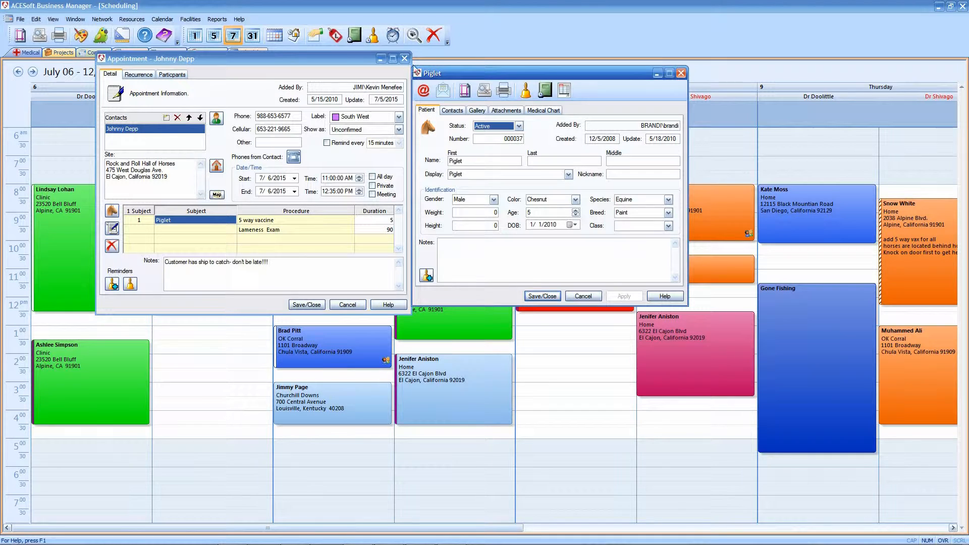
Step: Close Piglet's record, open the 5 way vaccine procedure, review its material, time and cost matrix, and close it
{"action": "left_click", "coordinate": [681, 73]}
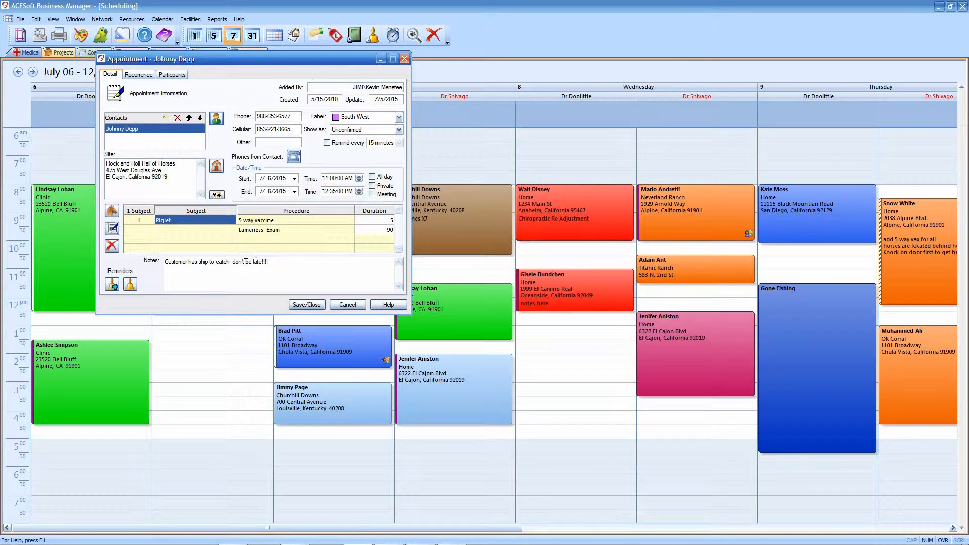
{"action": "left_click", "coordinate": [252, 222]}
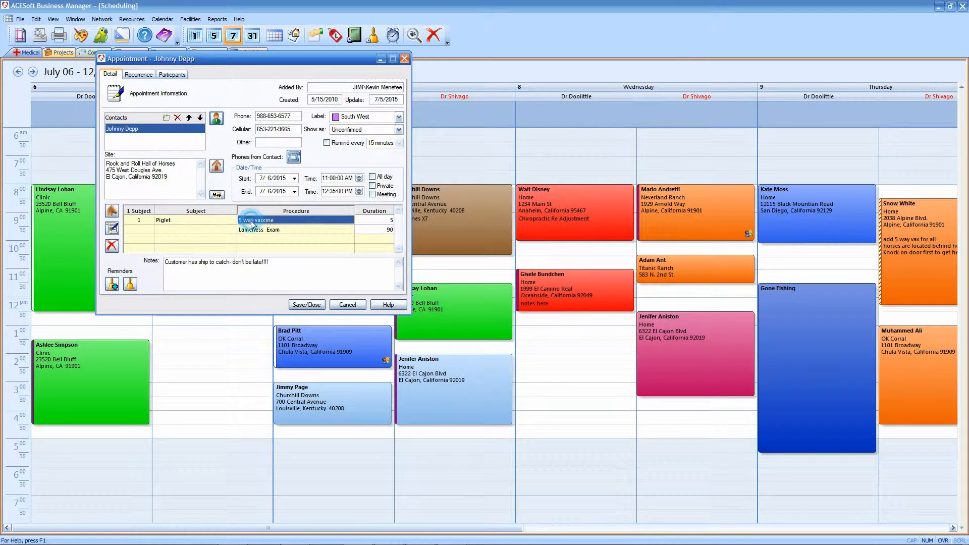
{"action": "double_click", "coordinate": [281, 225]}
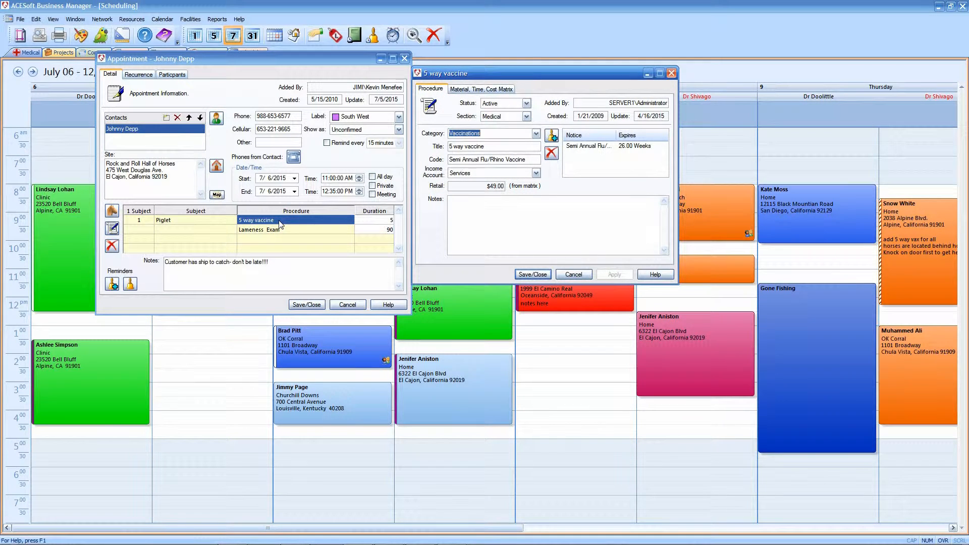
{"action": "left_click", "coordinate": [464, 90]}
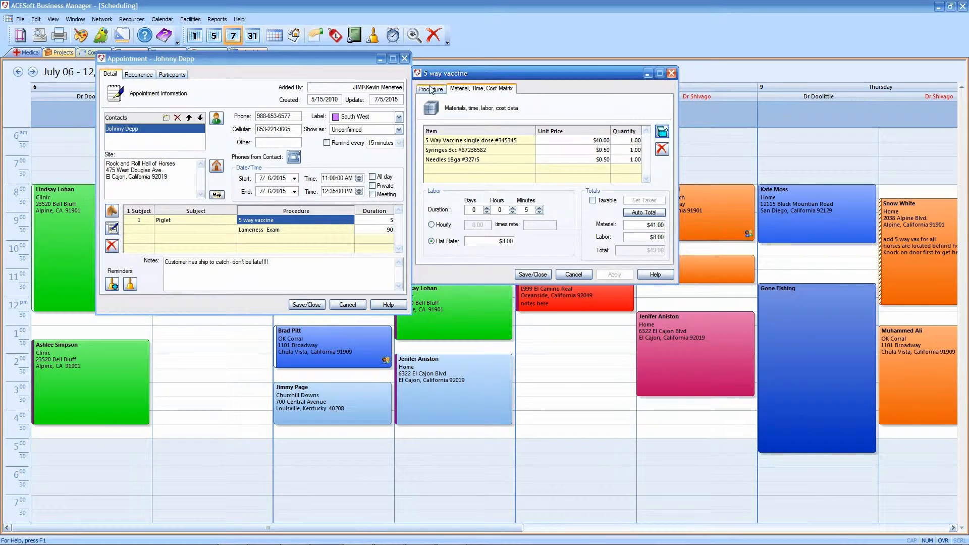
{"action": "left_click", "coordinate": [672, 73]}
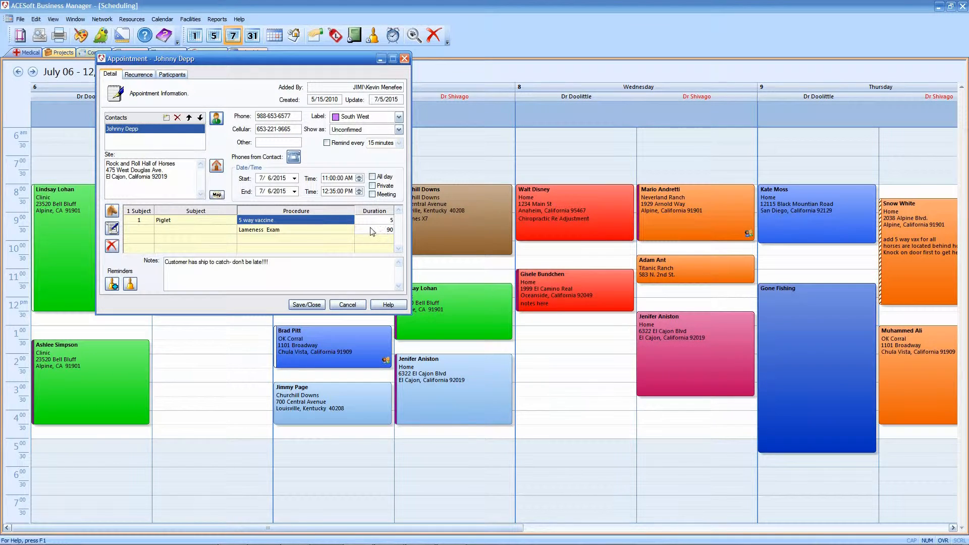
Step: Set the Lameness Exam duration to 60 minutes and save and close the appointment
{"action": "left_click", "coordinate": [384, 230]}
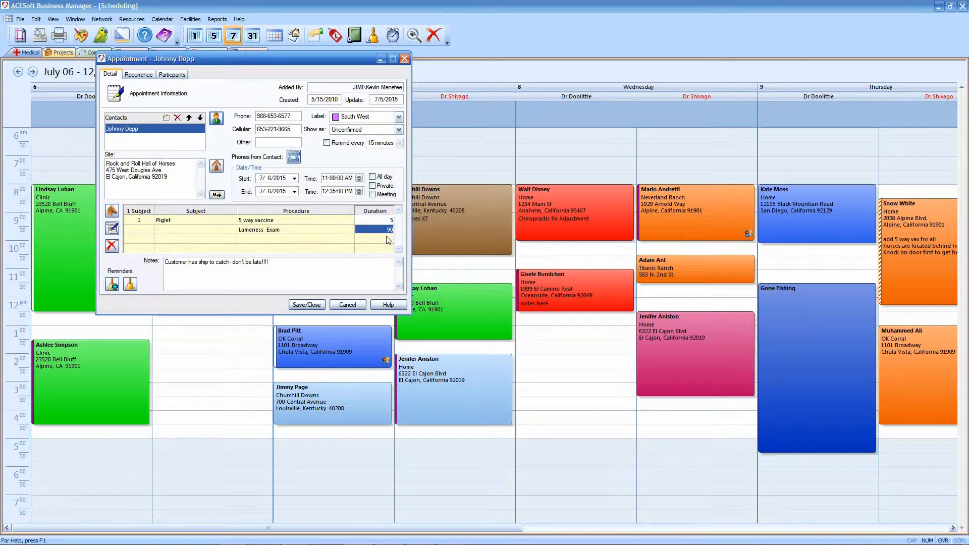
{"action": "type", "text": "60"}
{"action": "left_click", "coordinate": [335, 243]}
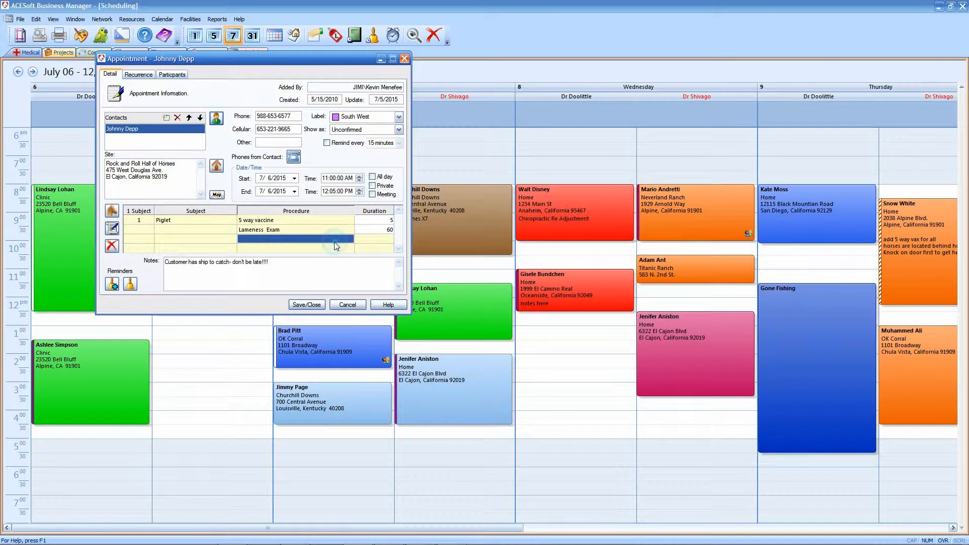
{"action": "left_click", "coordinate": [300, 304]}
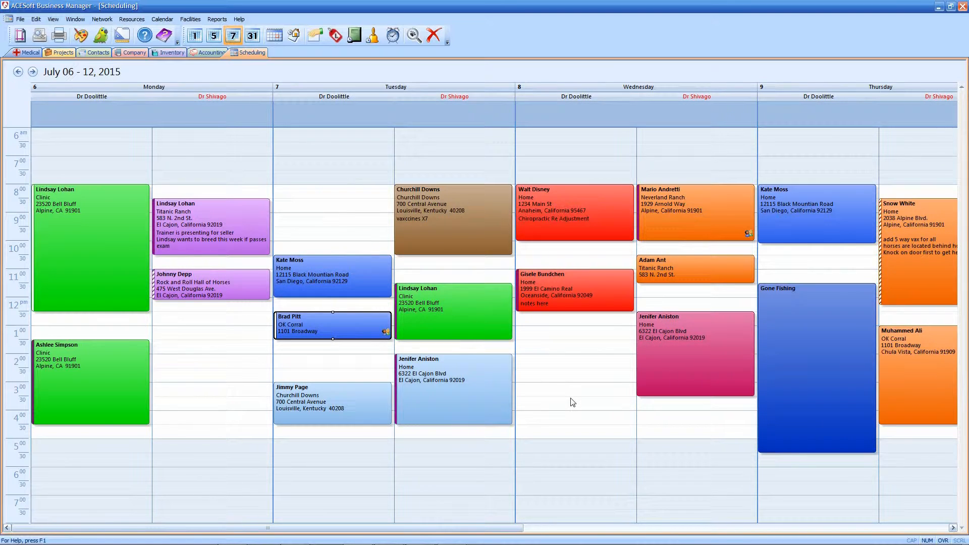
Step: Open Tuesday's 12:30 PM OK Corral appointment, view its site on Google Maps, and close the map browser windows
{"action": "double_click", "coordinate": [316, 322]}
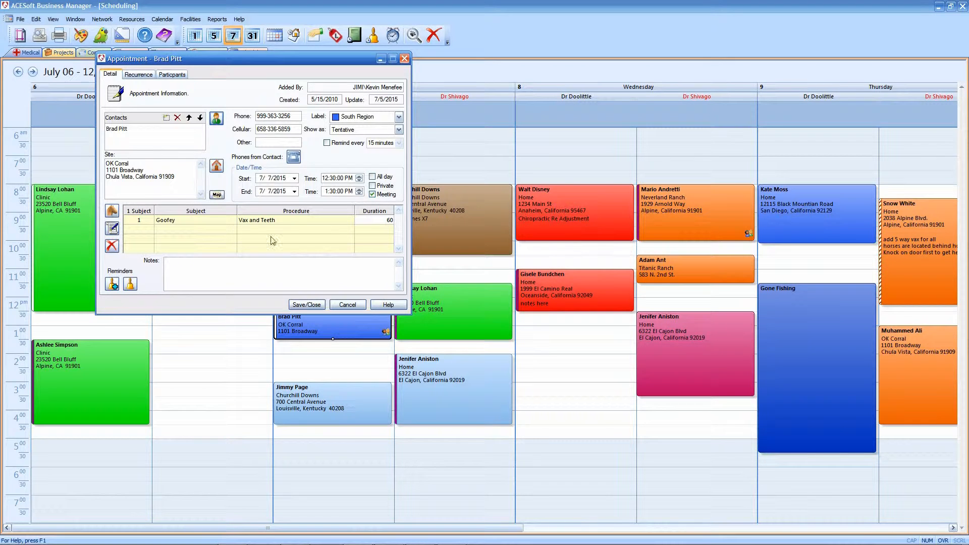
{"action": "left_click", "coordinate": [216, 195]}
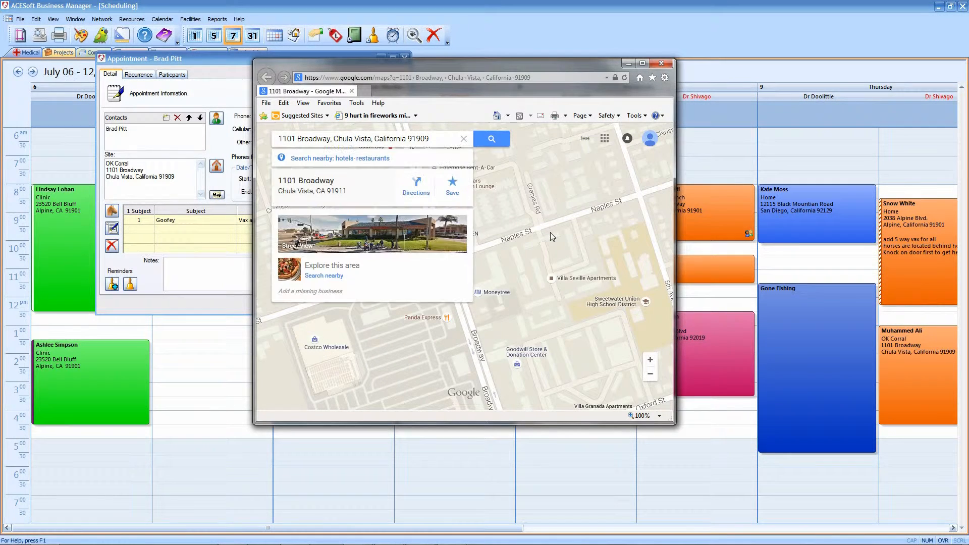
{"action": "left_click", "coordinate": [525, 299]}
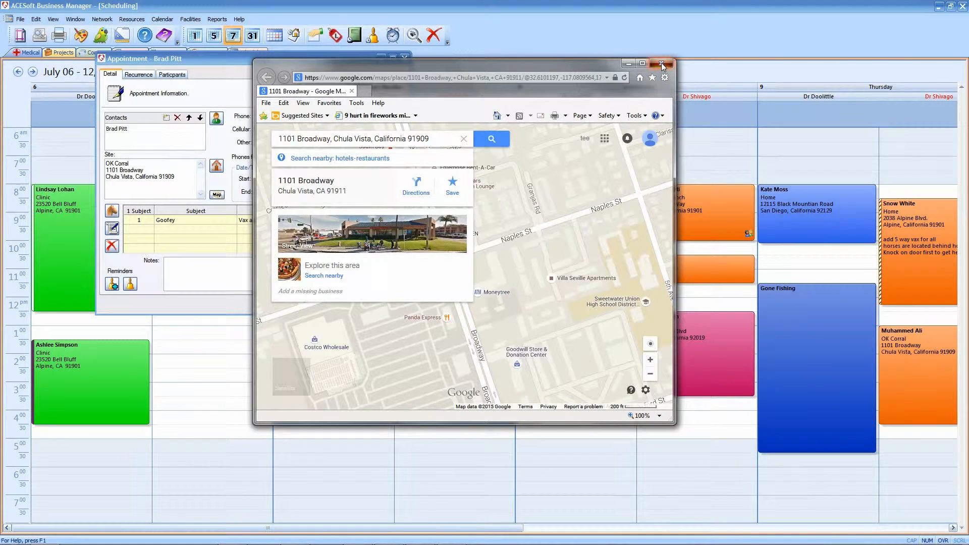
{"action": "left_click", "coordinate": [661, 64]}
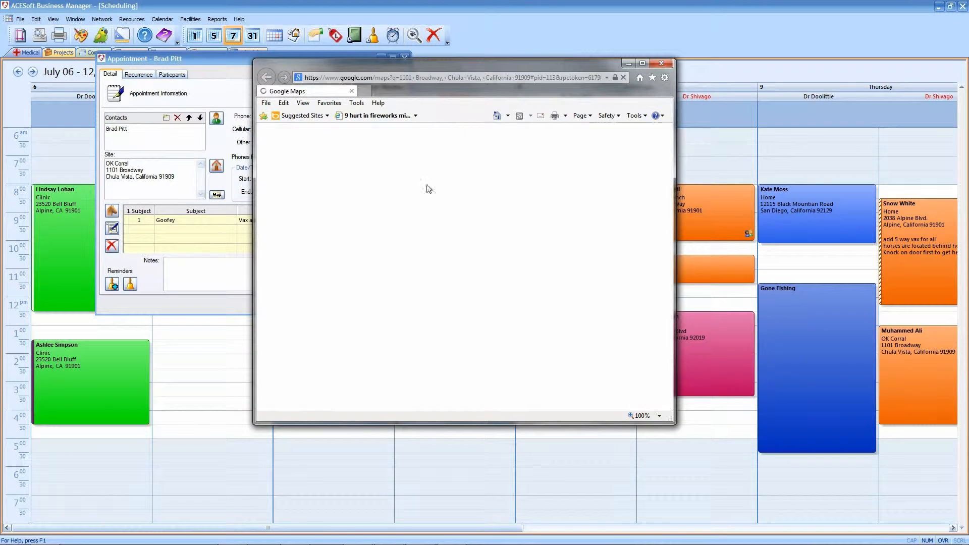
{"action": "left_click", "coordinate": [664, 65]}
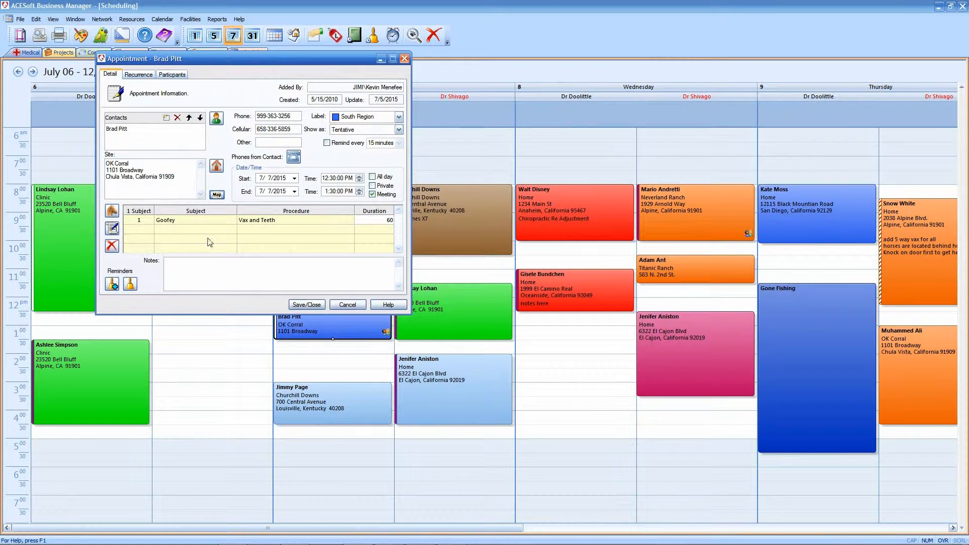
Step: Open the Goofey patient record from the appointment, review its active reminders, and close the reminders window
{"action": "left_click", "coordinate": [171, 221]}
{"action": "double_click", "coordinate": [171, 220]}
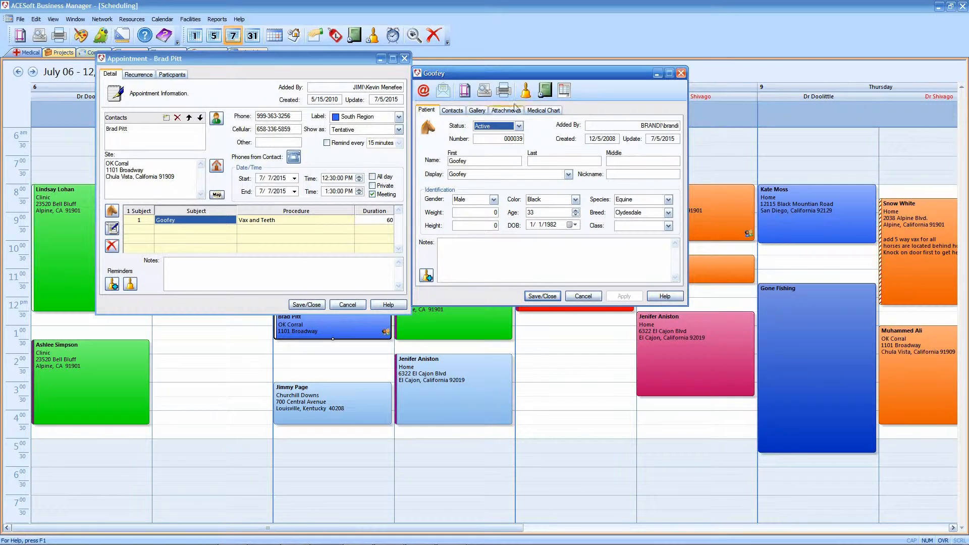
{"action": "left_click", "coordinate": [525, 92]}
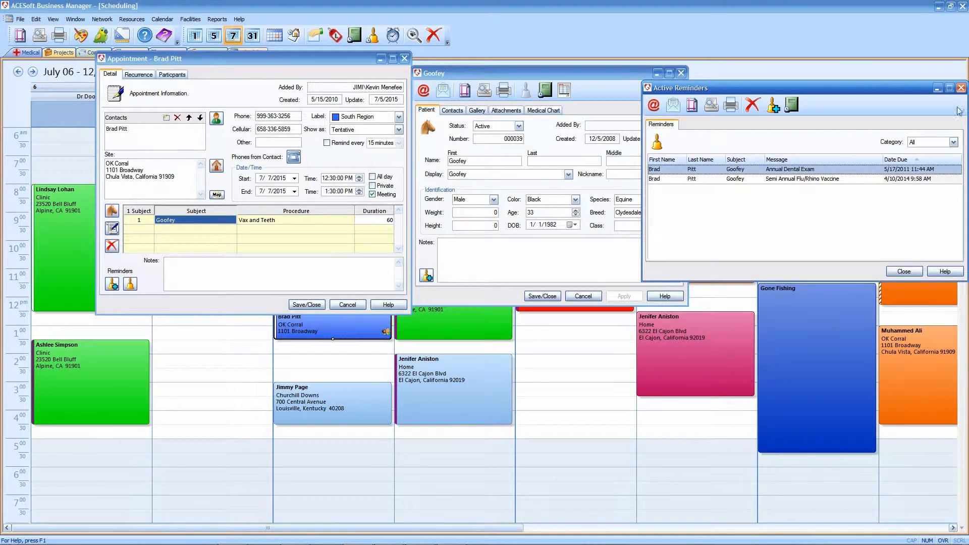
{"action": "left_click", "coordinate": [961, 89]}
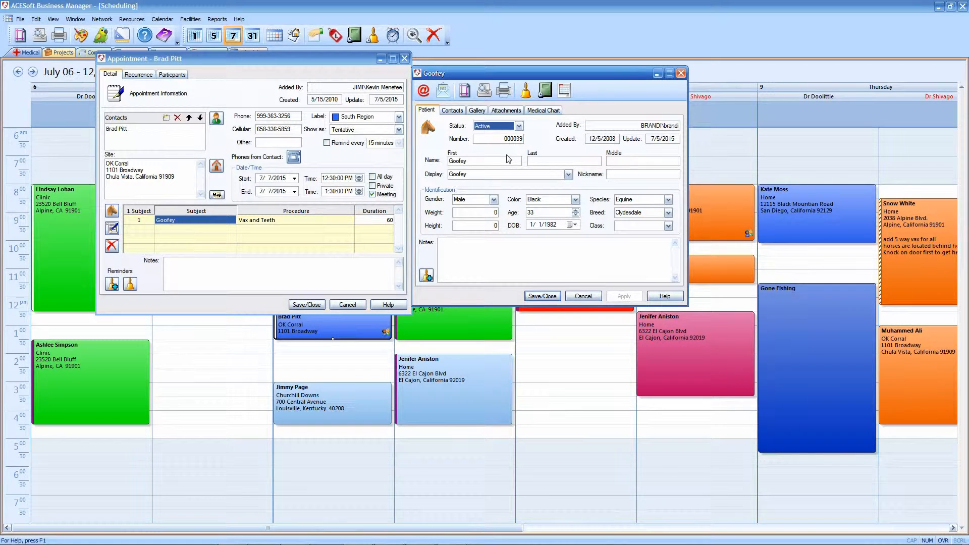
Step: Add a new medical record to Goofey's medical chart and assign the appointment's scheduled doctor as provider
{"action": "left_click", "coordinate": [544, 110]}
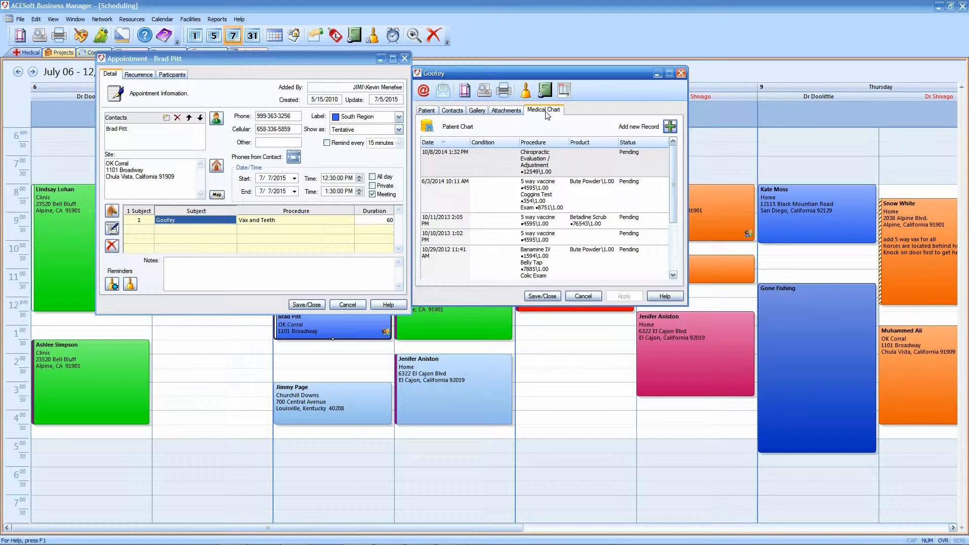
{"action": "left_click", "coordinate": [670, 126]}
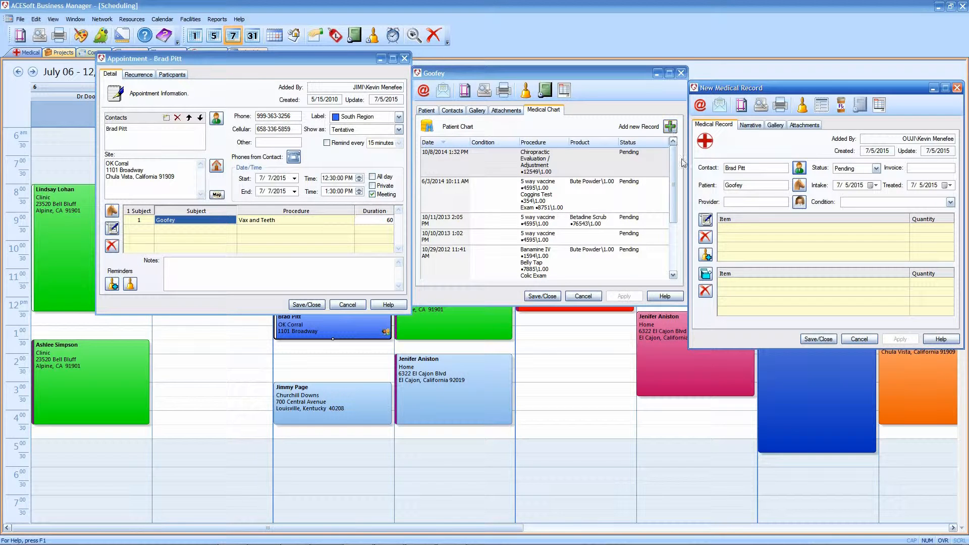
{"action": "left_click", "coordinate": [796, 205]}
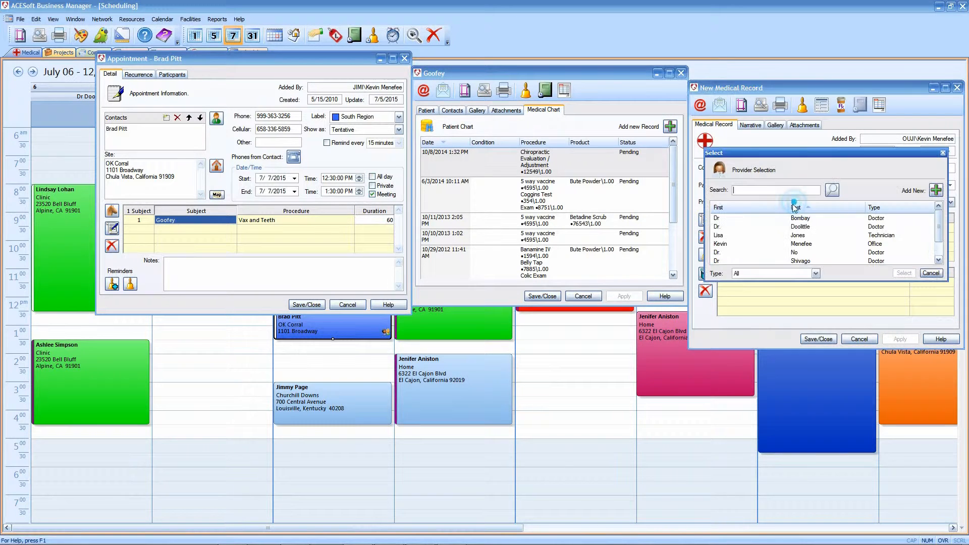
{"action": "left_click", "coordinate": [794, 226]}
{"action": "left_click", "coordinate": [902, 273]}
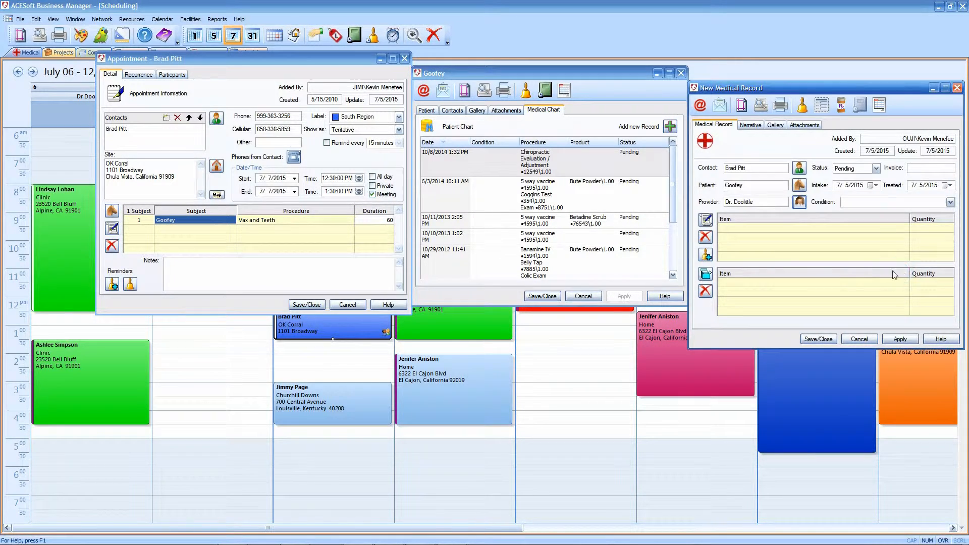
Step: Add the procedures 5 way vaccine (Semi Annual Flu/Rhino Vaccine) and Dental Advanced (1 year recheck) to the medical record
{"action": "left_click", "coordinate": [708, 220]}
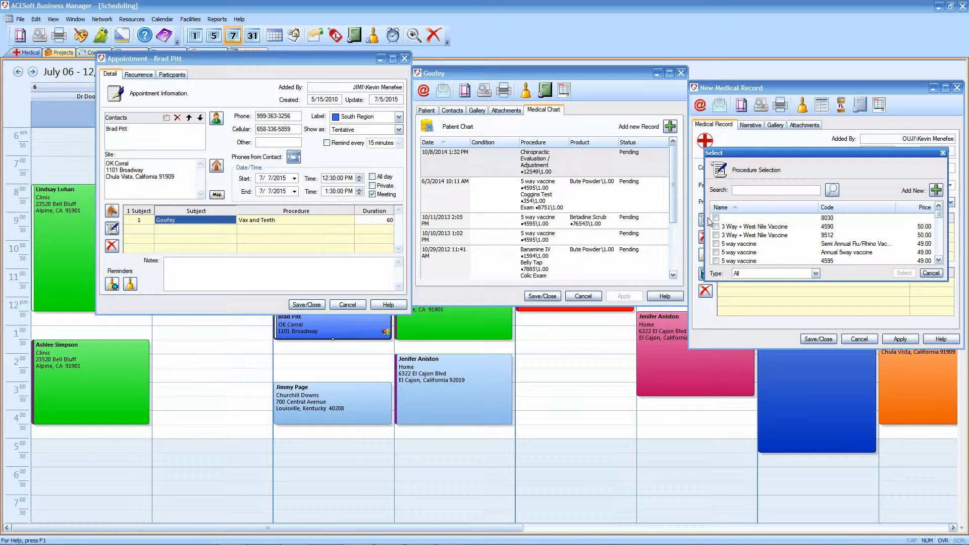
{"action": "left_click", "coordinate": [716, 244]}
{"action": "left_click", "coordinate": [818, 235]}
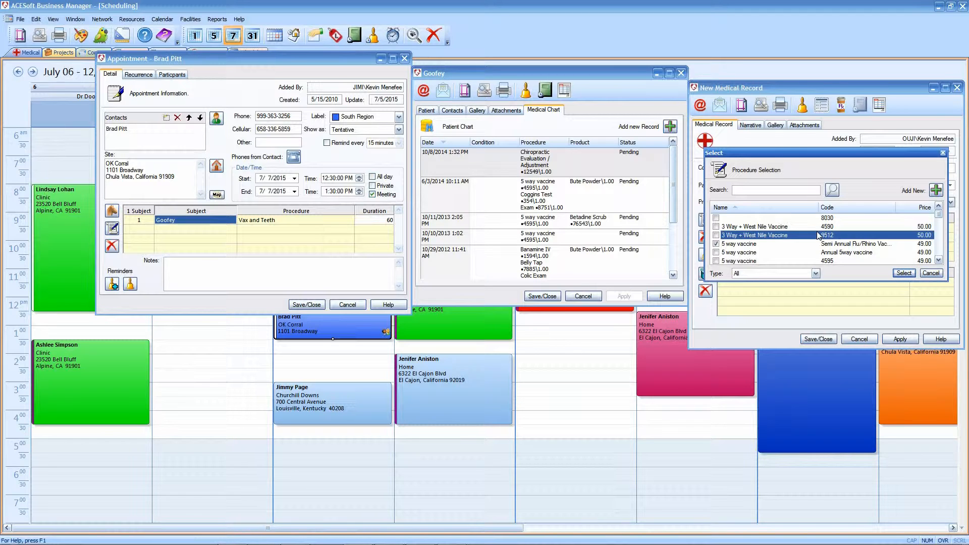
{"action": "key", "text": "d"}
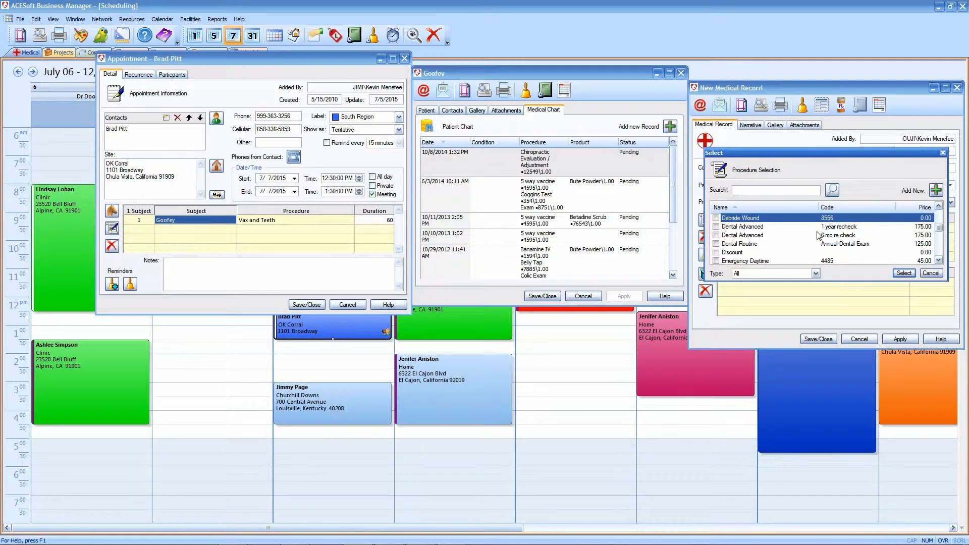
{"action": "left_click", "coordinate": [722, 228]}
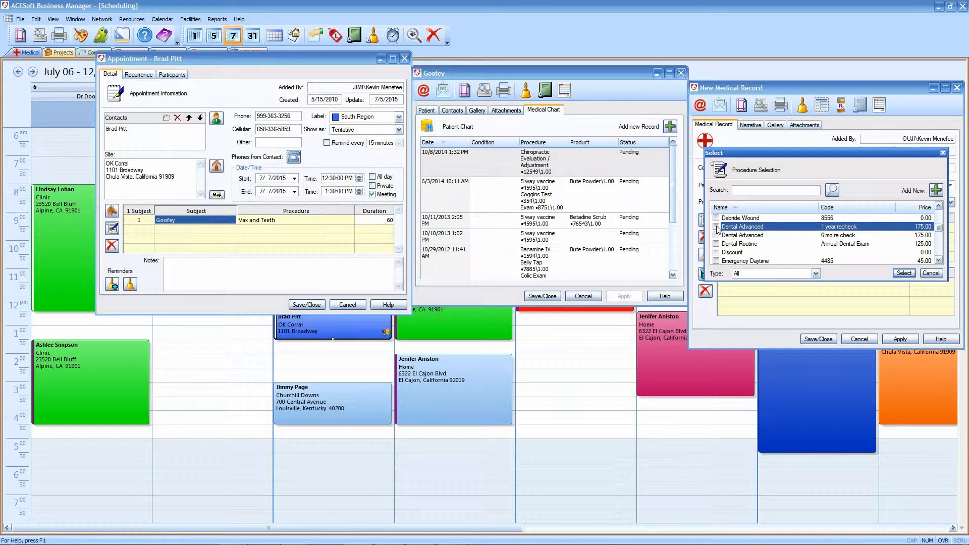
{"action": "left_click", "coordinate": [717, 227]}
{"action": "left_click", "coordinate": [905, 274]}
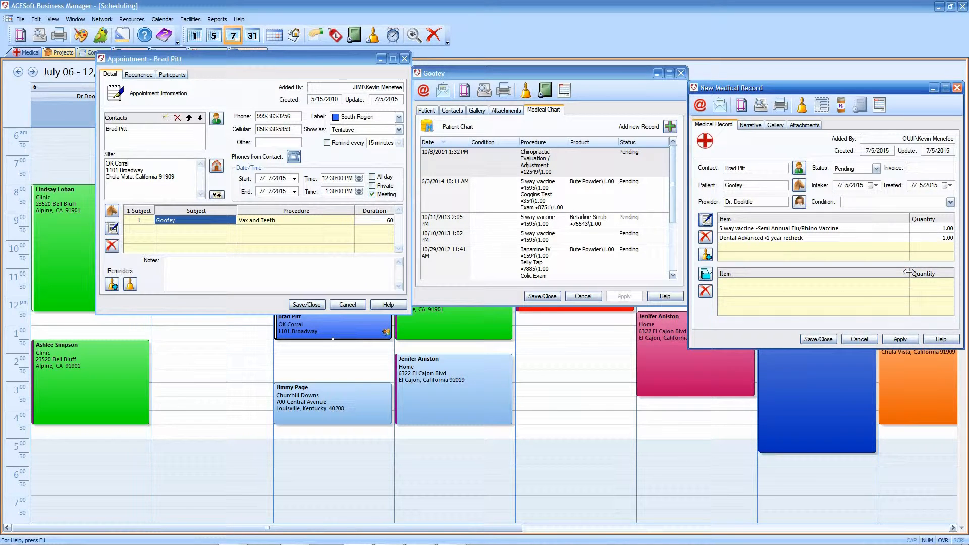
Step: Search the products for "but" and add Bute Powder to the medical record
{"action": "left_click", "coordinate": [706, 277]}
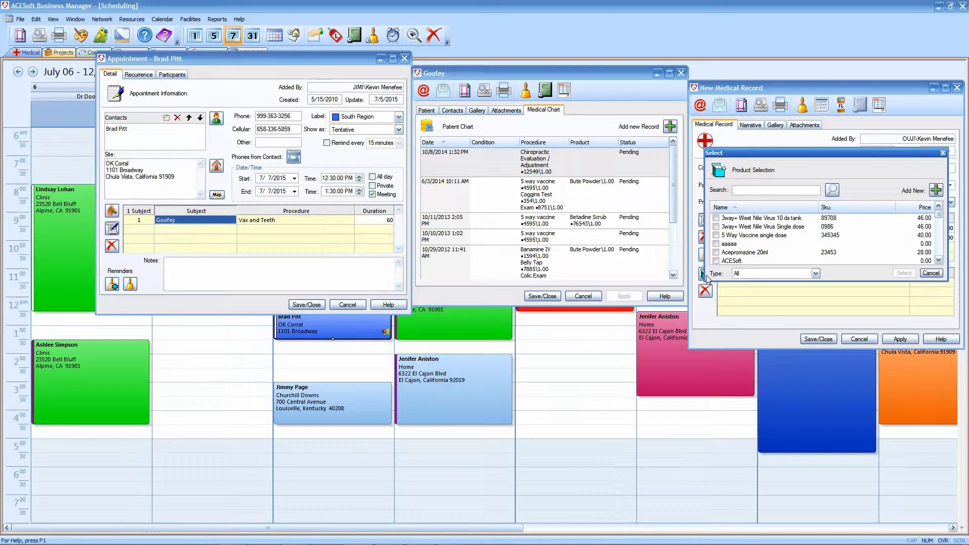
{"action": "type", "text": "but"}
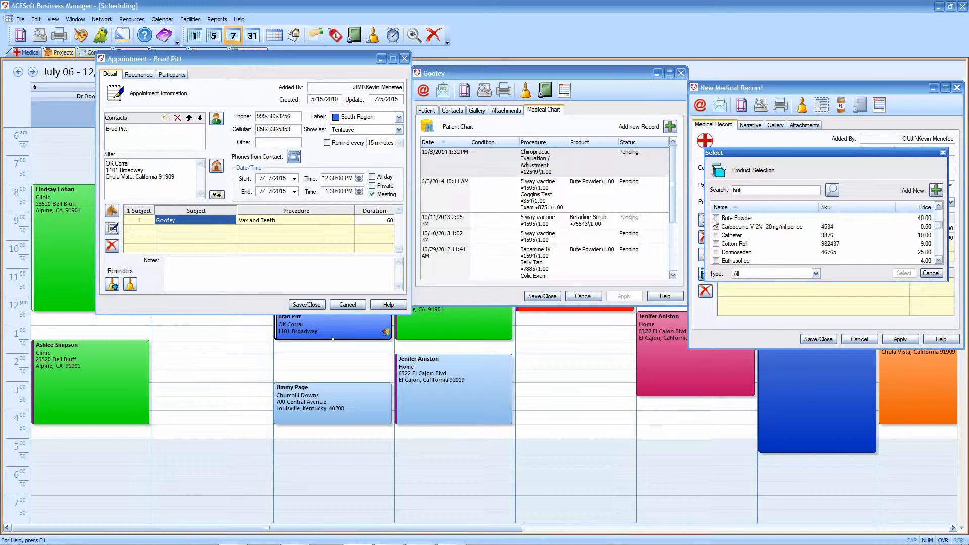
{"action": "left_click", "coordinate": [715, 218]}
{"action": "left_click", "coordinate": [903, 273]}
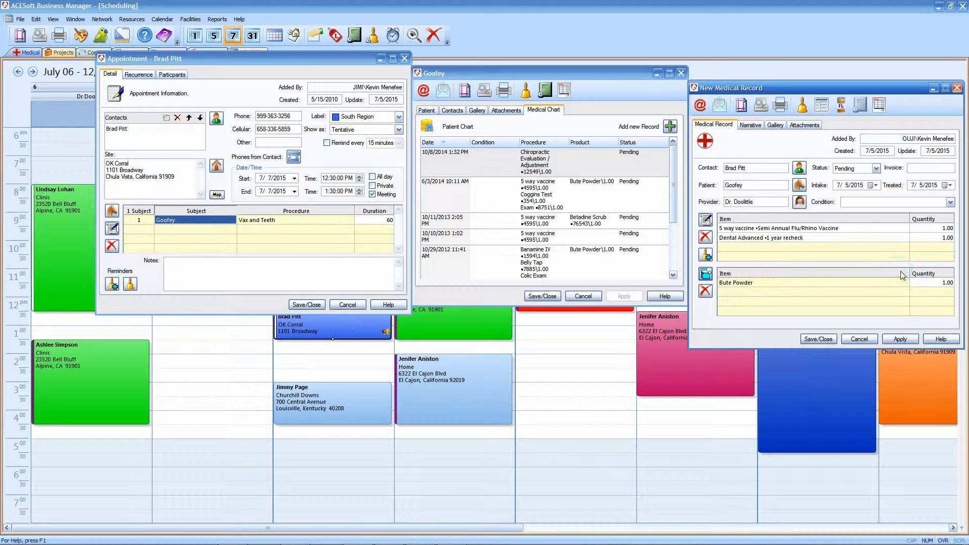
Step: Create a prescription for the Bute Powder, preview its printed label, and save and close the prescription
{"action": "left_click", "coordinate": [749, 283]}
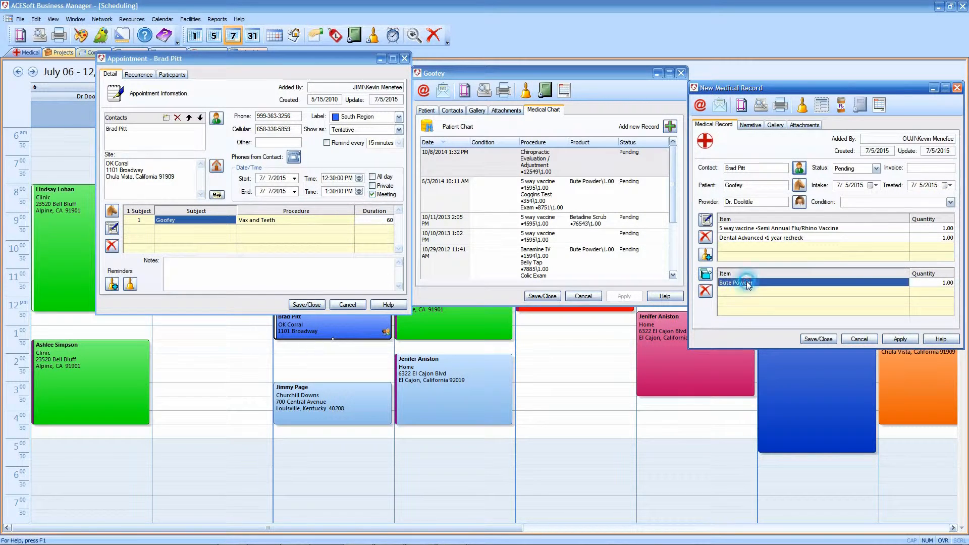
{"action": "left_click", "coordinate": [841, 106]}
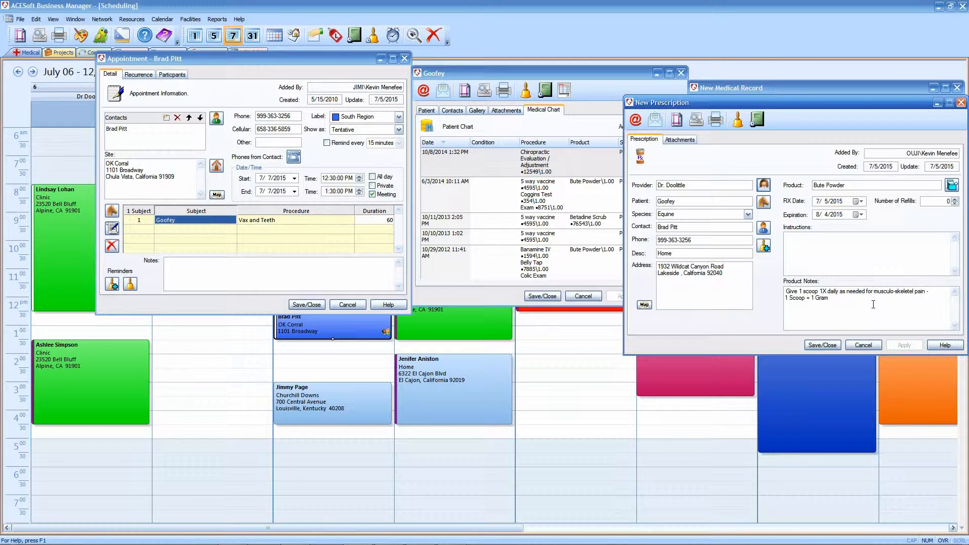
{"action": "left_click", "coordinate": [696, 123]}
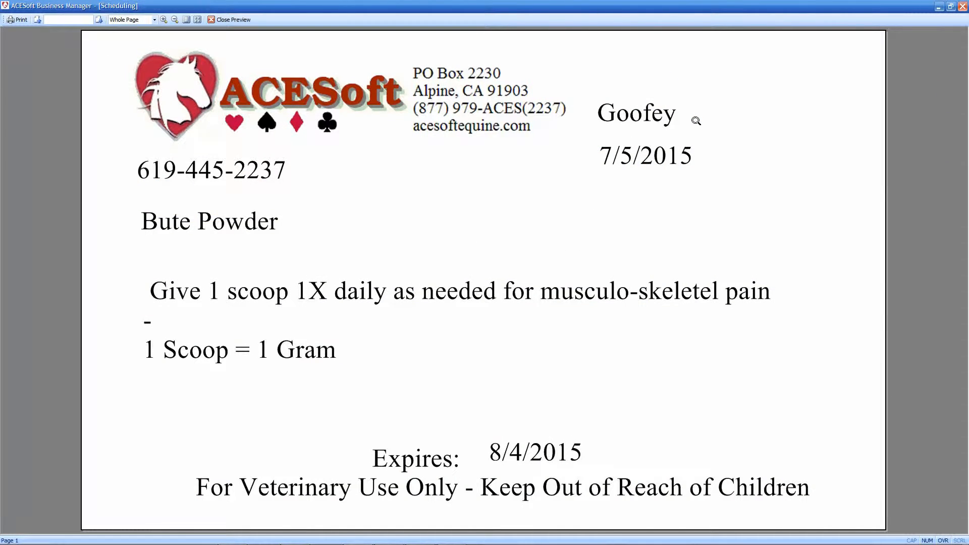
{"action": "left_click", "coordinate": [222, 21]}
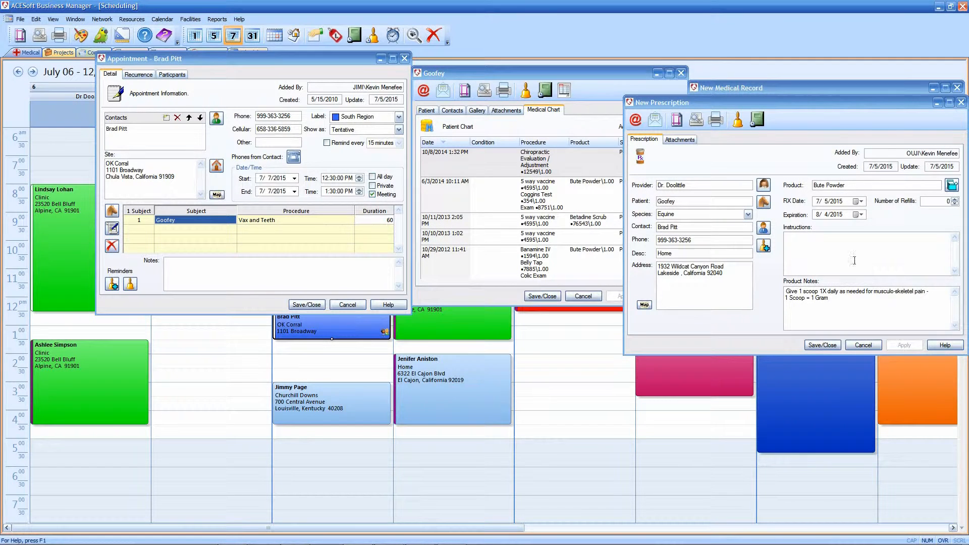
{"action": "left_click", "coordinate": [825, 345]}
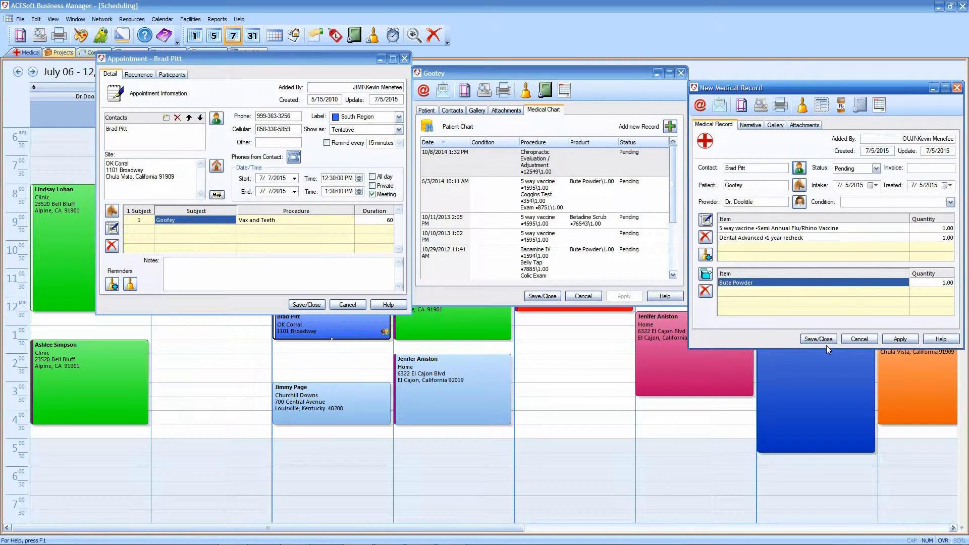
Step: Review the new medical record's narrative, photograph gallery and attachments pages
{"action": "left_click", "coordinate": [750, 125]}
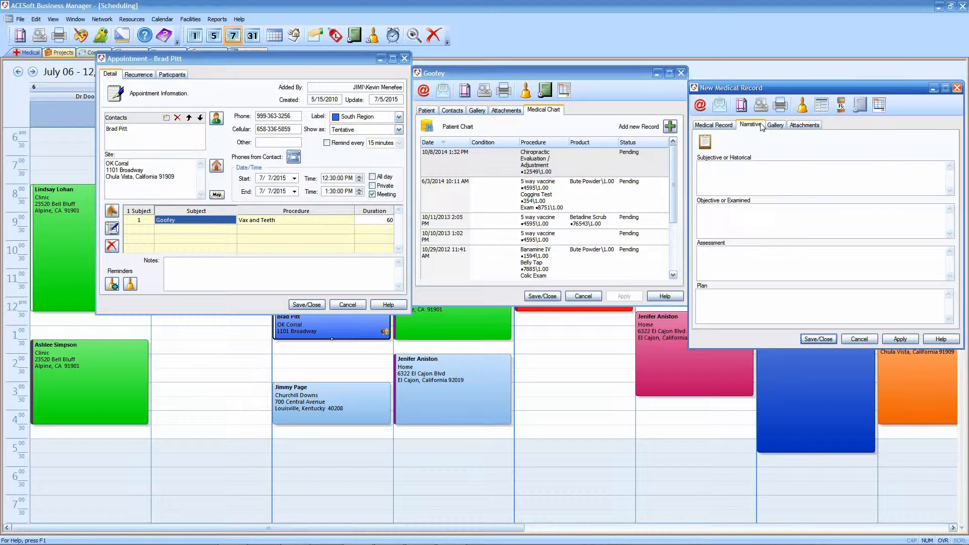
{"action": "left_click", "coordinate": [774, 126]}
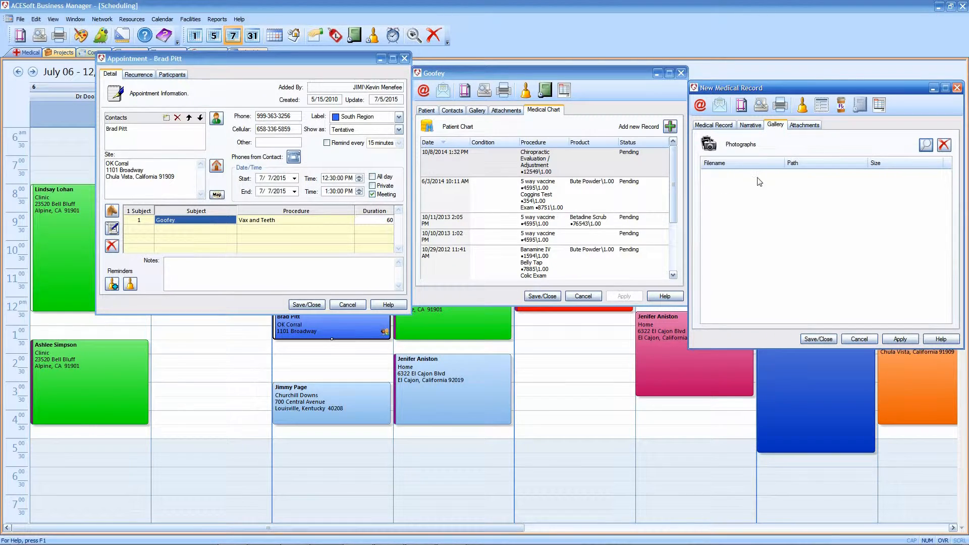
{"action": "left_click", "coordinate": [802, 126]}
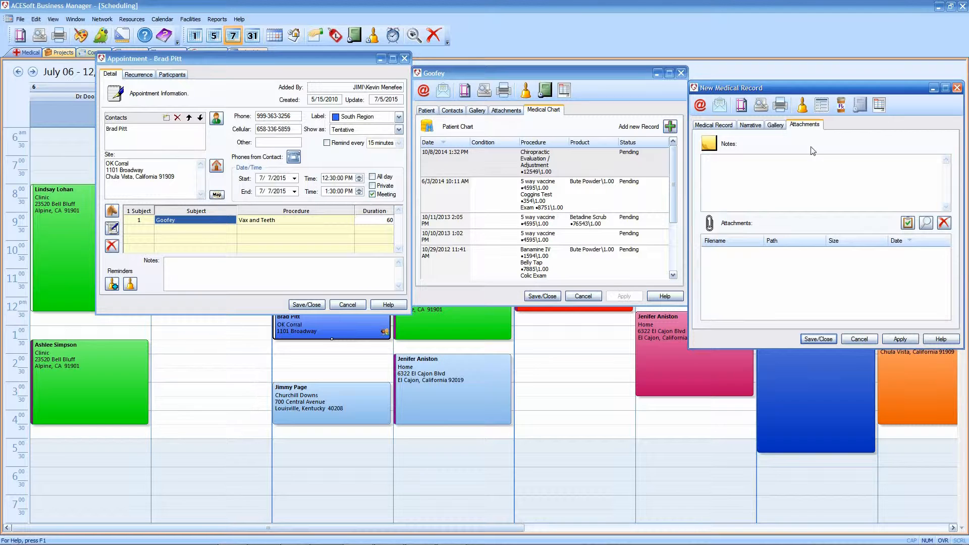
Step: Start a new Equine Physical Exam assay for the medical record and assign the scheduled doctor as its provider
{"action": "left_click", "coordinate": [821, 106]}
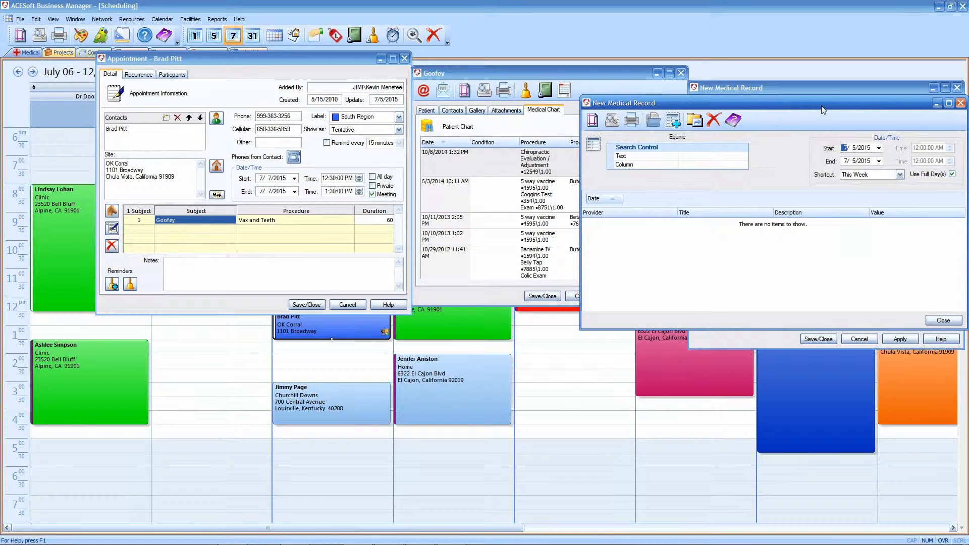
{"action": "left_click", "coordinate": [674, 121]}
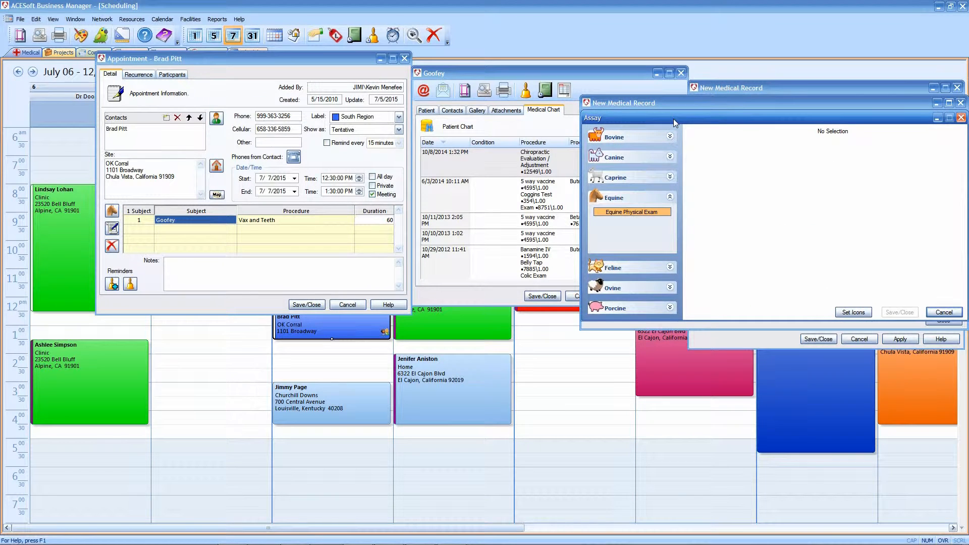
{"action": "left_click", "coordinate": [626, 213]}
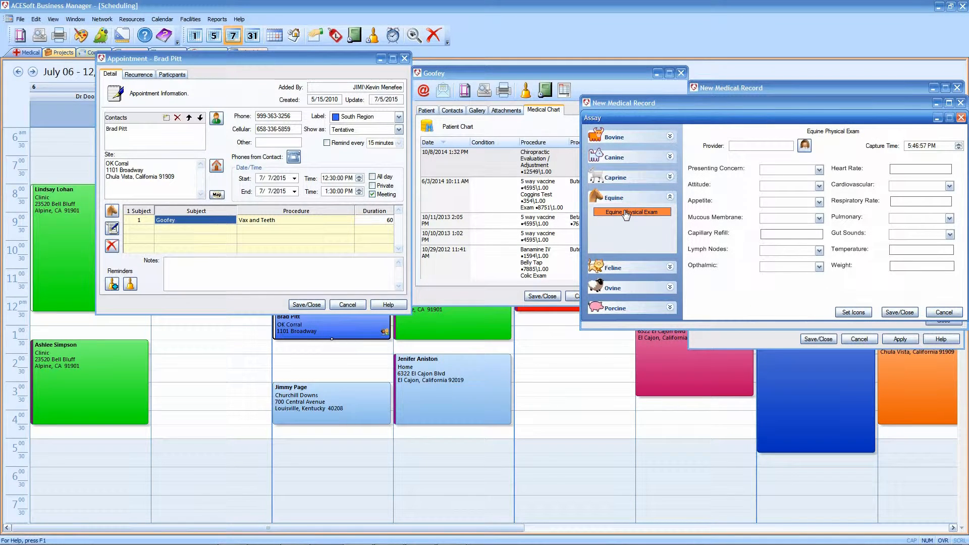
{"action": "left_click", "coordinate": [804, 145]}
{"action": "left_click", "coordinate": [747, 227]}
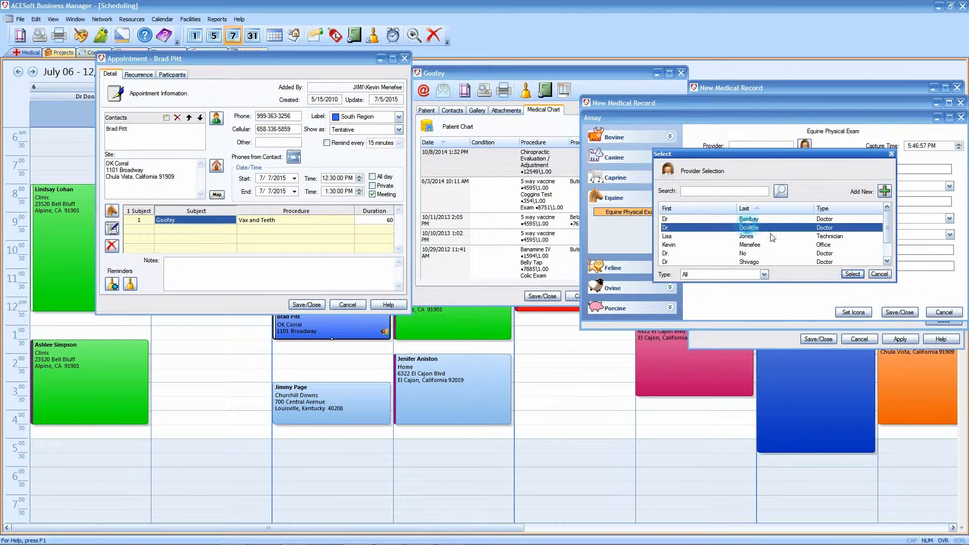
{"action": "left_click", "coordinate": [852, 274]}
Step: Set presenting concern Routine, attitude Slightly Depressed, appetite Reduced and mucous membrane Pale, and save and close the exam
{"action": "left_click", "coordinate": [818, 170]}
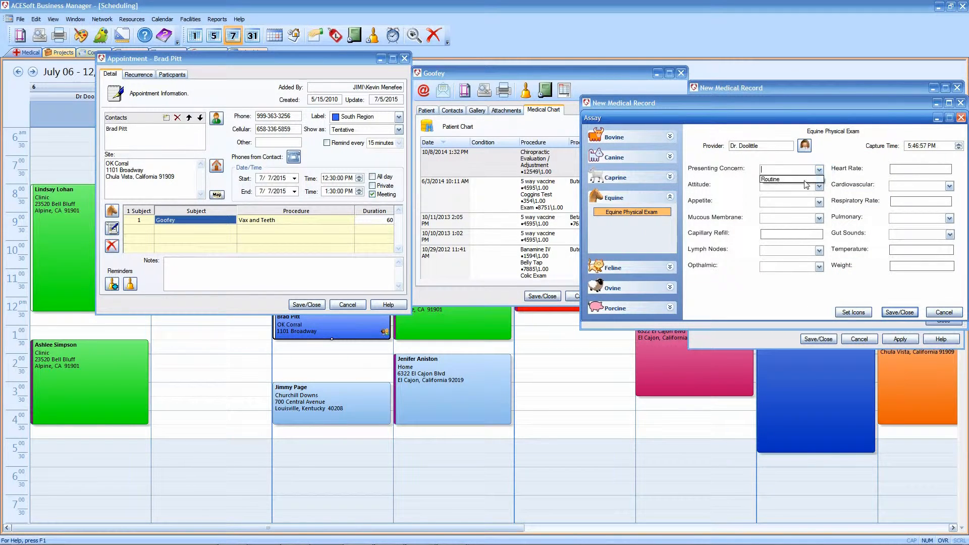
{"action": "left_click", "coordinate": [815, 184]}
{"action": "left_click", "coordinate": [818, 186]}
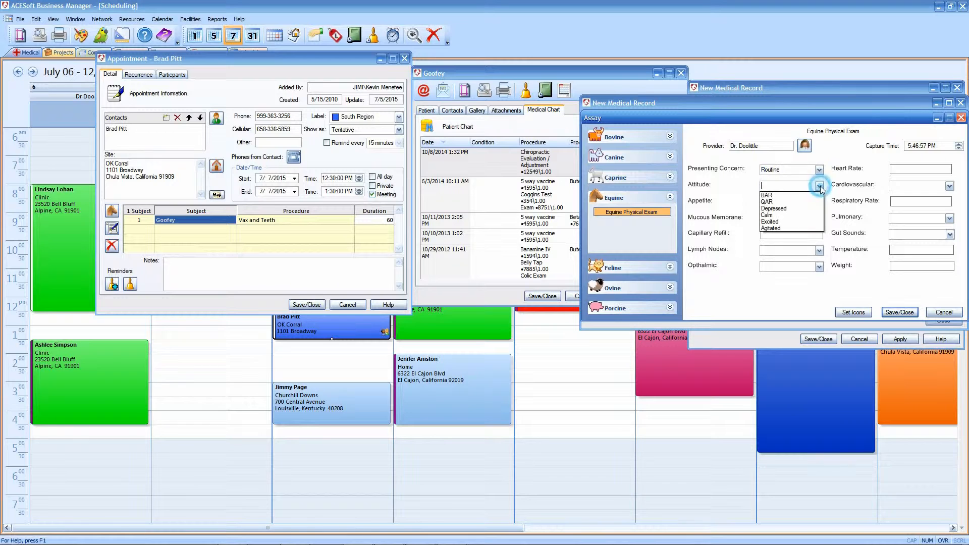
{"action": "left_click", "coordinate": [792, 202]}
{"action": "left_click", "coordinate": [762, 187]}
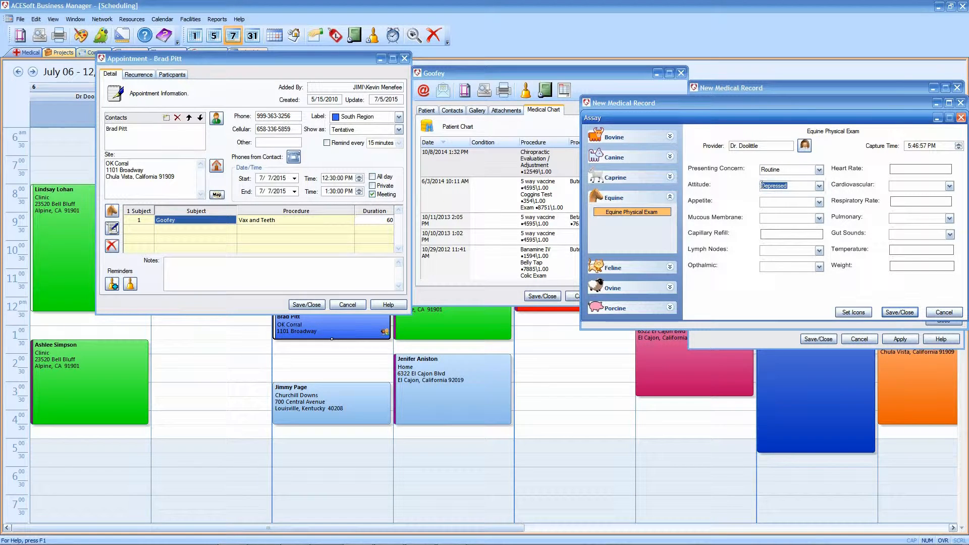
{"action": "type", "text": "Slightly"}
{"action": "left_click", "coordinate": [819, 202]}
{"action": "left_click", "coordinate": [785, 222]}
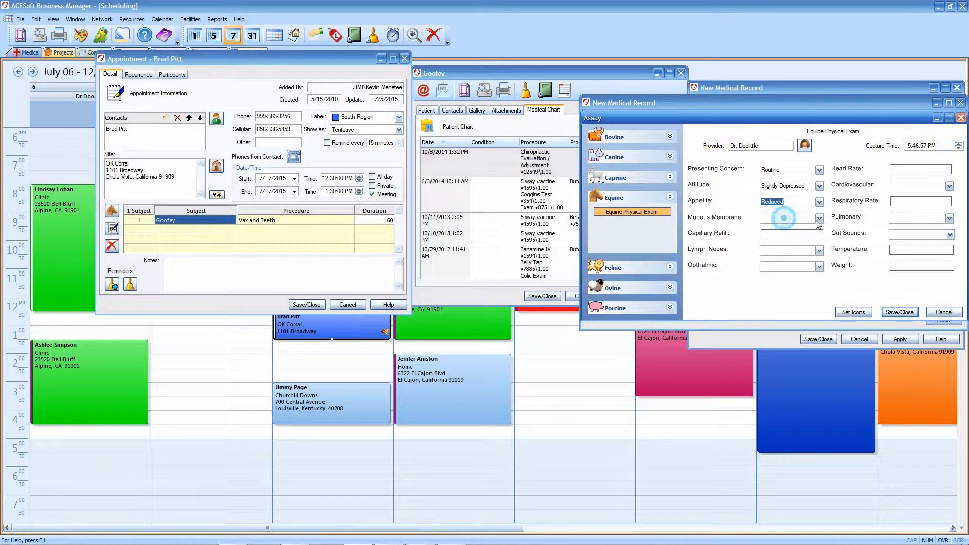
{"action": "left_click", "coordinate": [818, 218]}
{"action": "left_click", "coordinate": [779, 236]}
{"action": "left_click", "coordinate": [896, 313]}
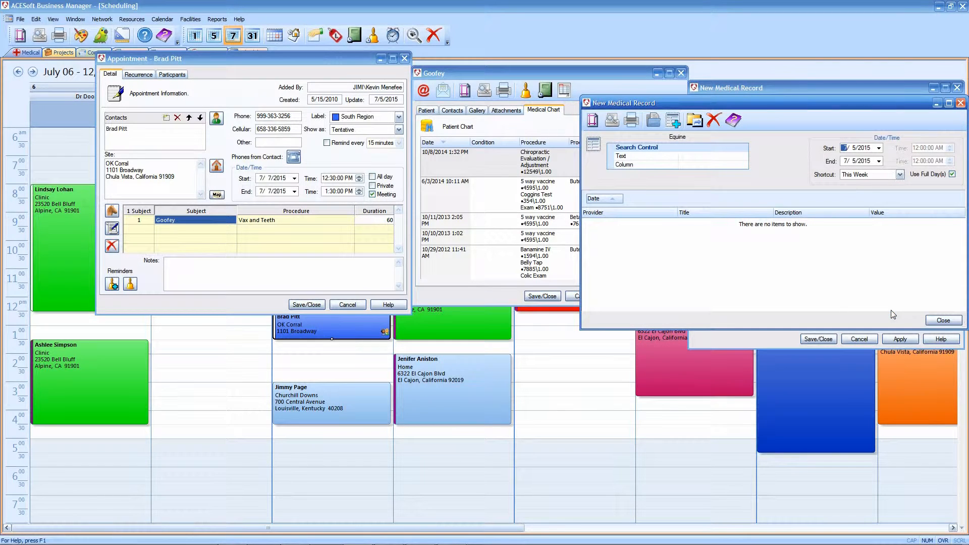
Step: Load the saved exam entries for this week, close the assay list, and apply the medical record's changes
{"action": "left_click", "coordinate": [695, 122]}
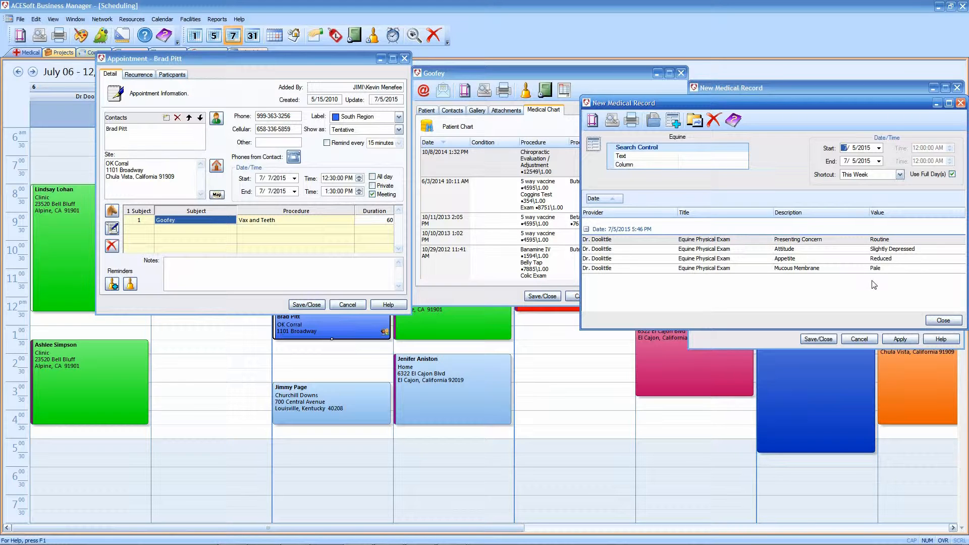
{"action": "left_click", "coordinate": [943, 320]}
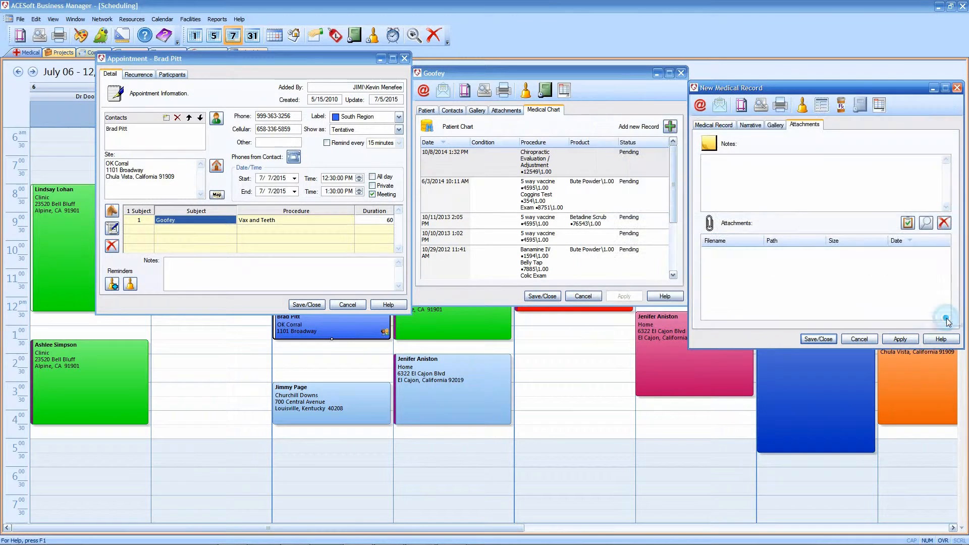
{"action": "left_click", "coordinate": [900, 337]}
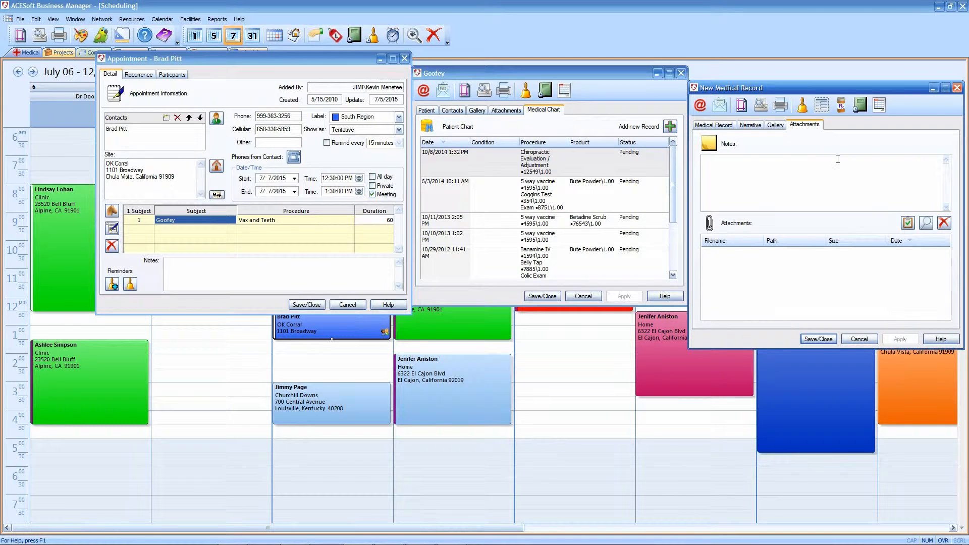
Step: Open the DentalRecord report for this medical record and maximize its browser window
{"action": "left_click", "coordinate": [857, 105]}
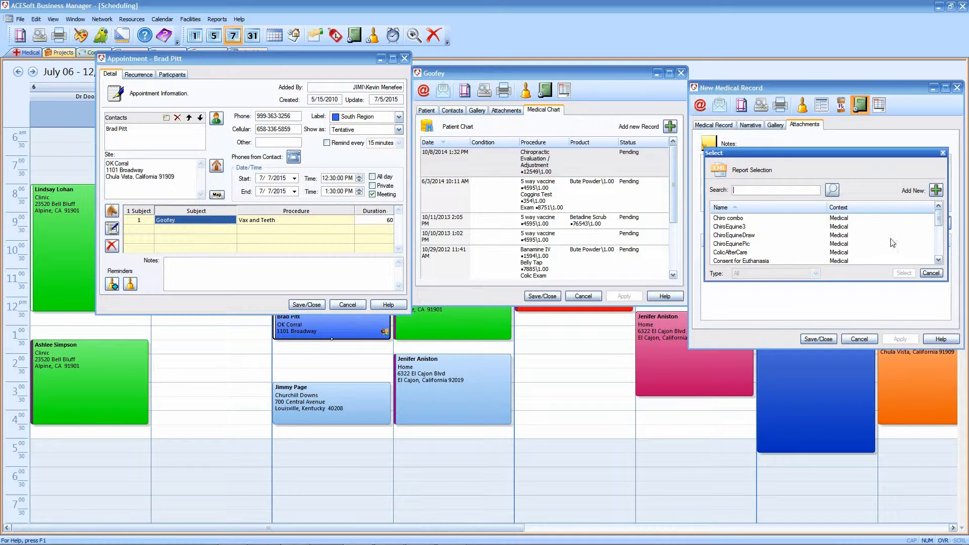
{"action": "left_click_drag", "start_coordinate": [938, 218], "coordinate": [939, 225]}
{"action": "left_click", "coordinate": [735, 260]}
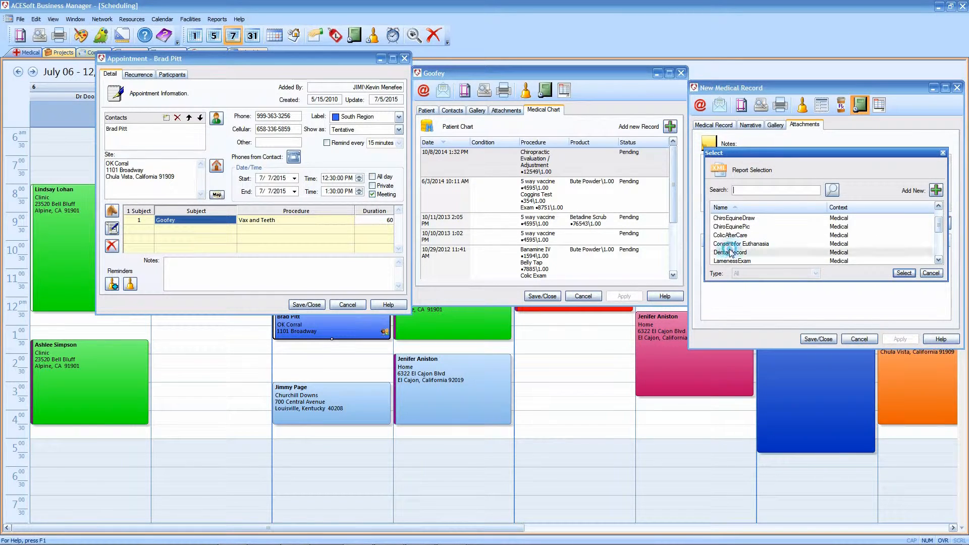
{"action": "left_click", "coordinate": [904, 273]}
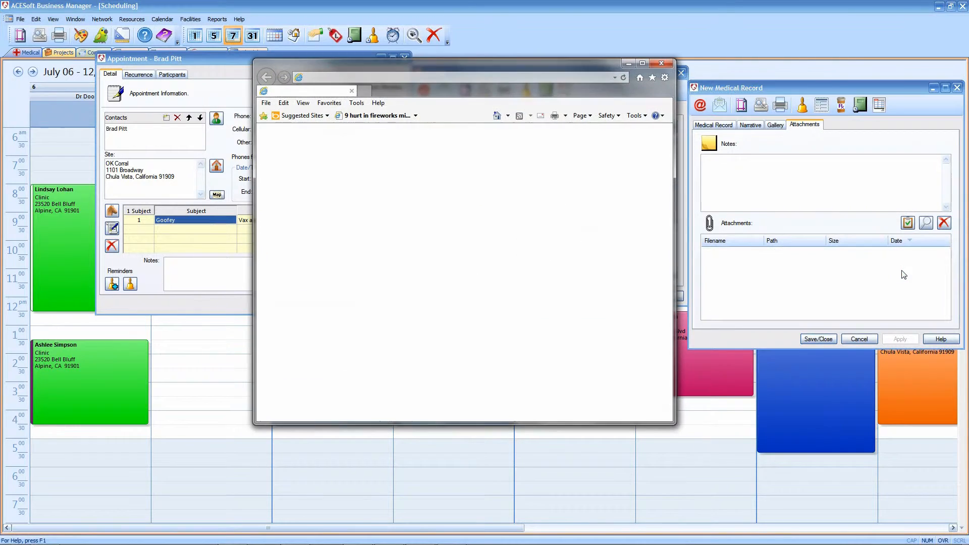
{"action": "left_click", "coordinate": [642, 64]}
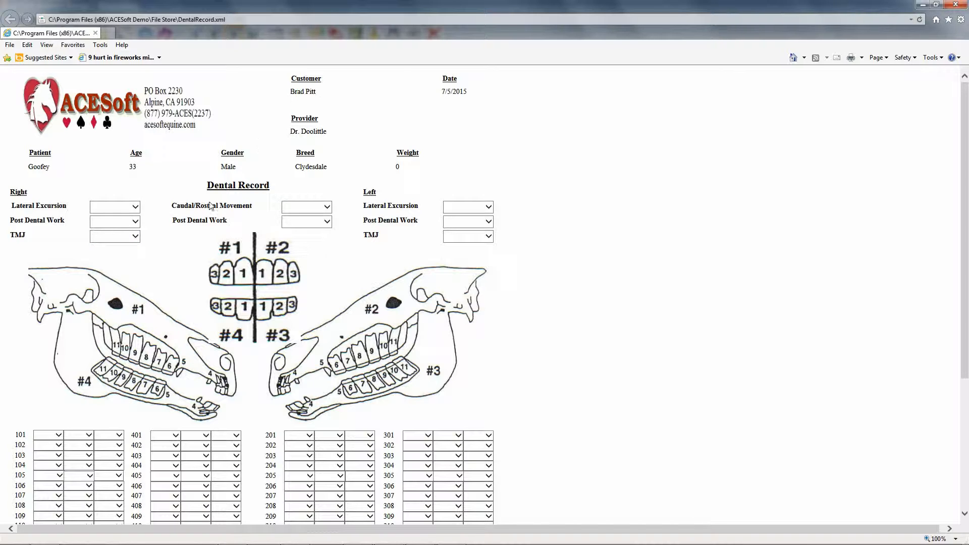
Step: Set the right side's Lateral Excursion to None, Post Dental Work to None and TMJ to Abnormal
{"action": "left_click", "coordinate": [135, 207]}
{"action": "left_click", "coordinate": [127, 215]}
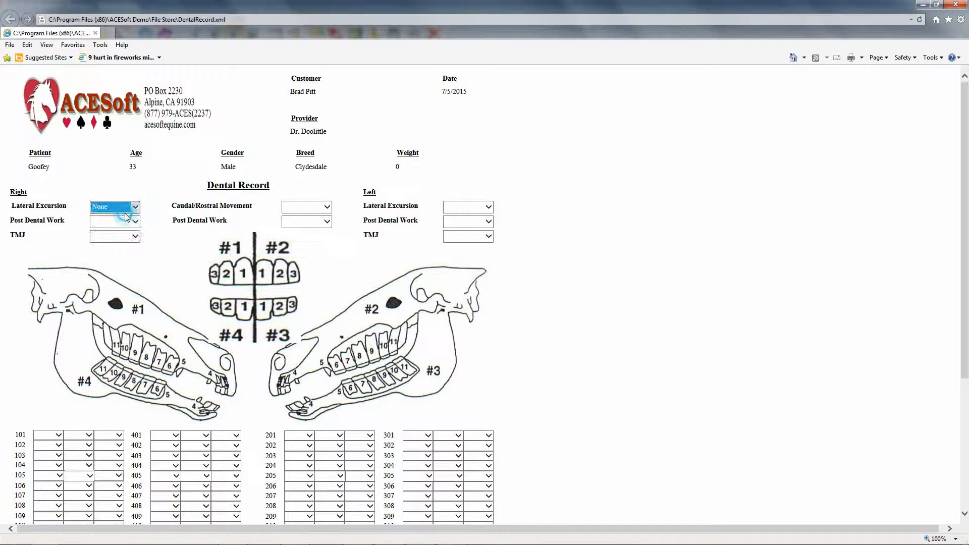
{"action": "left_click", "coordinate": [135, 221]}
{"action": "left_click", "coordinate": [129, 231]}
{"action": "left_click", "coordinate": [134, 236]}
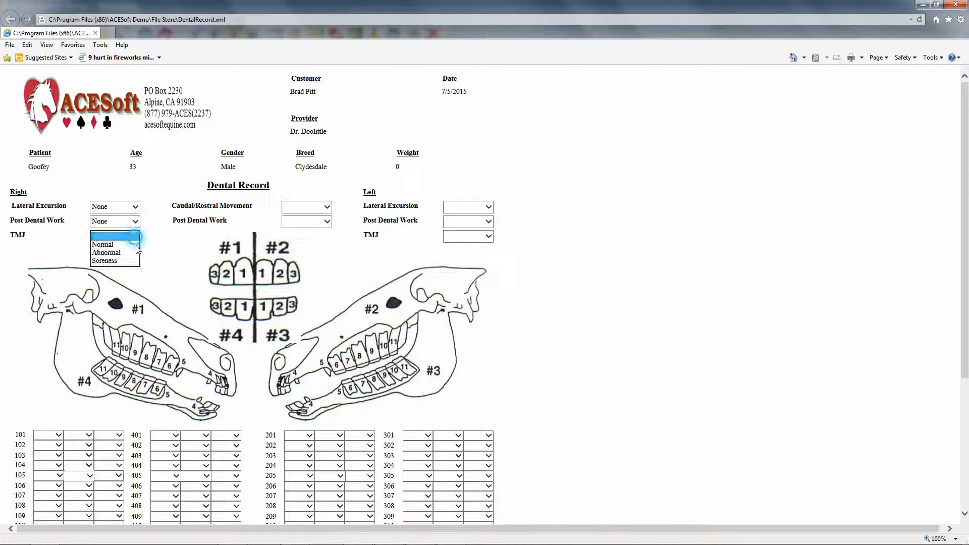
{"action": "left_click", "coordinate": [133, 252]}
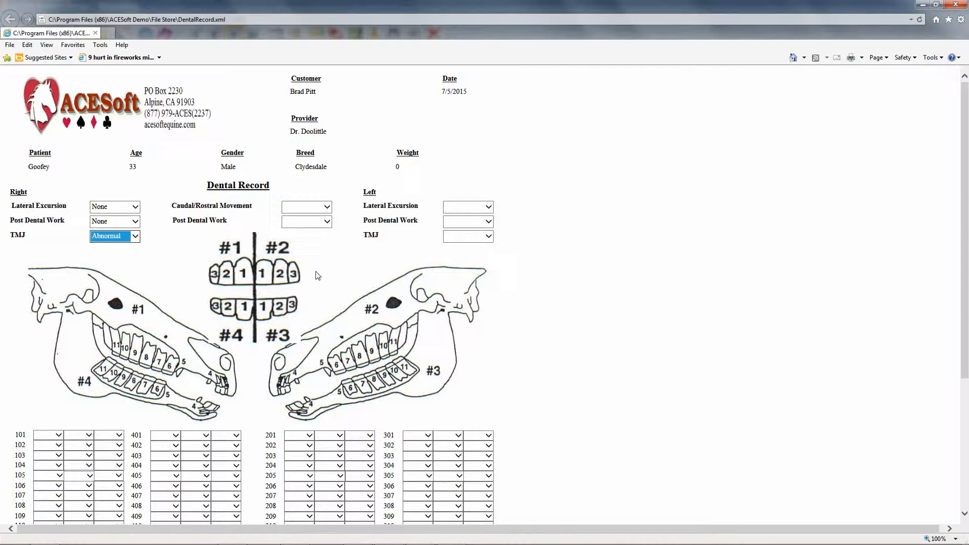
Step: Draw freehand loops on the dental chart around the upper incisors and around the rear jaw area of both skull views
{"action": "mouse_move", "coordinate": [320, 275]}
{"action": "left_mouse_down"}
{"action": "mouse_move", "coordinate": [191, 272]}
{"action": "mouse_move", "coordinate": [277, 301]}
{"action": "mouse_move", "coordinate": [304, 270]}
{"action": "left_mouse_up"}
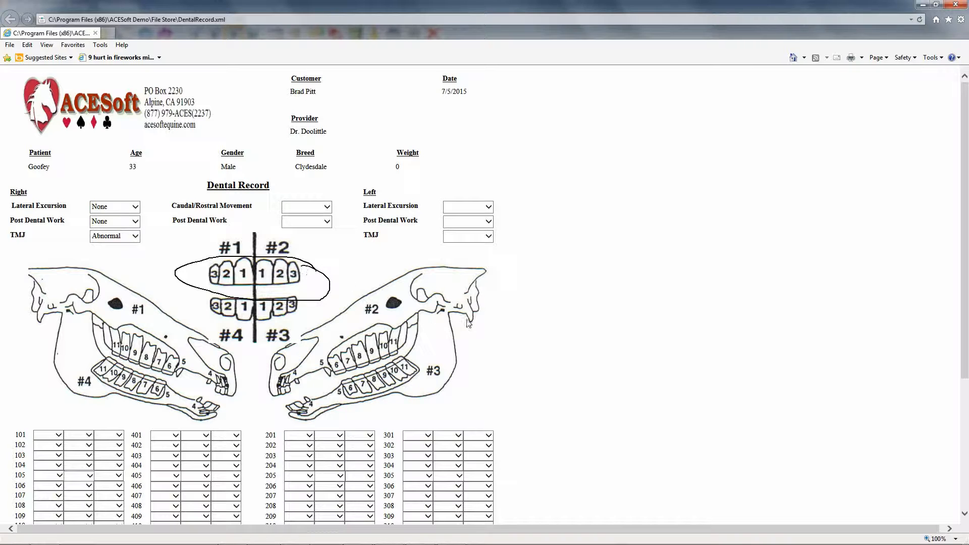
{"action": "mouse_move", "coordinate": [468, 323]}
{"action": "left_mouse_down"}
{"action": "mouse_move", "coordinate": [404, 356]}
{"action": "mouse_move", "coordinate": [471, 328]}
{"action": "mouse_move", "coordinate": [444, 315]}
{"action": "left_mouse_up"}
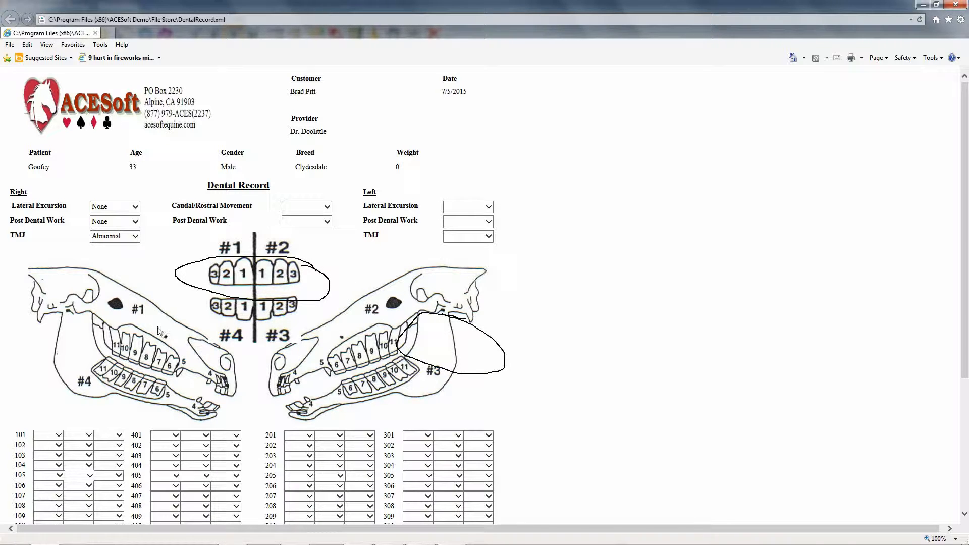
{"action": "mouse_move", "coordinate": [160, 329]}
{"action": "left_mouse_down"}
{"action": "mouse_move", "coordinate": [7, 348]}
{"action": "mouse_move", "coordinate": [143, 362]}
{"action": "mouse_move", "coordinate": [158, 328]}
{"action": "left_mouse_up"}
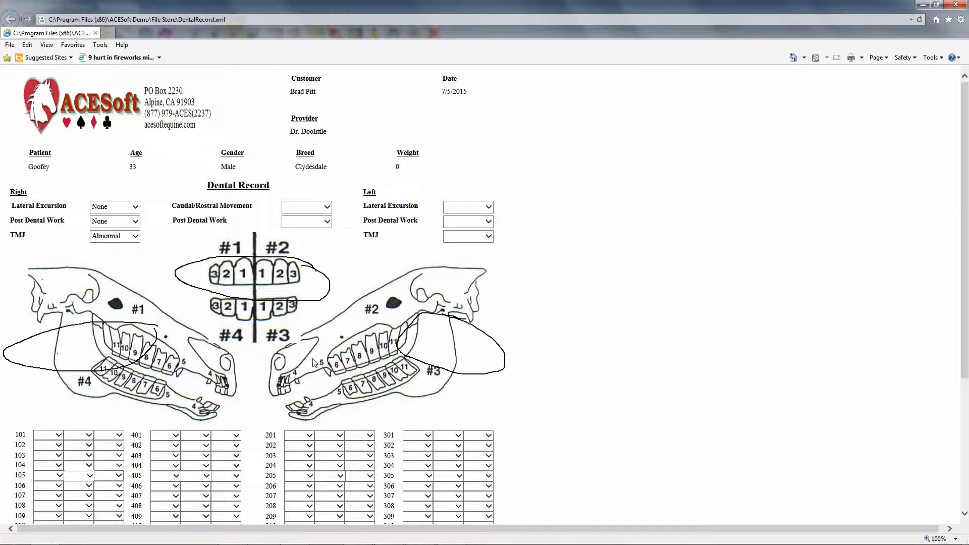
Step: Set tooth 301's third code to VC, the recommended recheck to 1 Month, and the comment to "kasdfhgklah;glah;gha;rhi"
{"action": "scroll", "coordinate": [573, 298], "scroll_direction": "down", "scroll_amount": 4}
{"action": "left_click", "coordinate": [488, 237]}
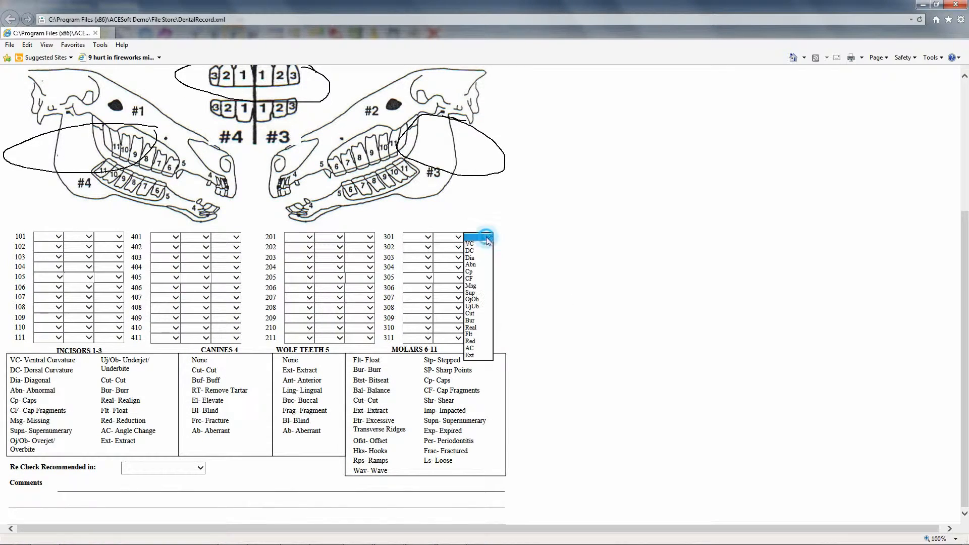
{"action": "left_click", "coordinate": [477, 247]}
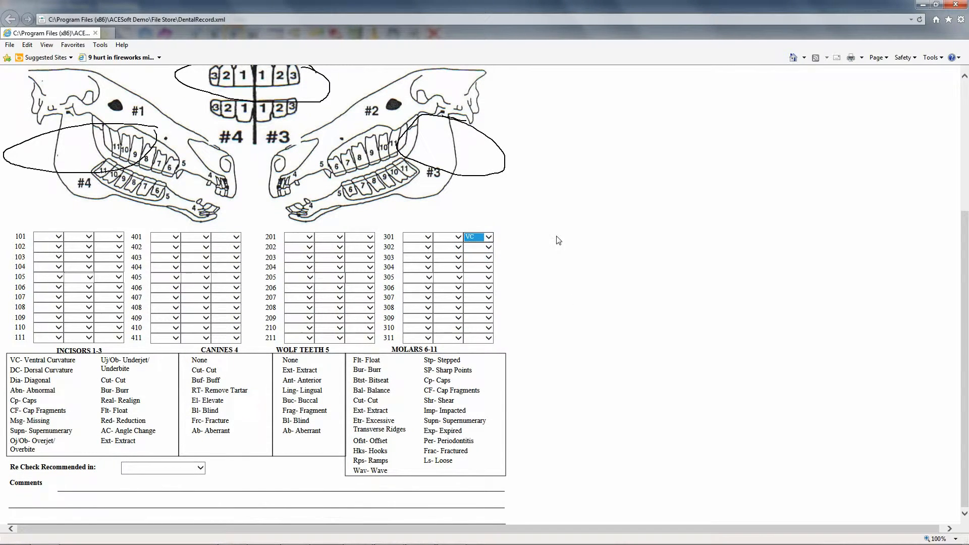
{"action": "left_click", "coordinate": [200, 468]}
{"action": "left_click", "coordinate": [169, 476]}
{"action": "left_click", "coordinate": [117, 484]}
{"action": "type", "text": "kasdfhgklah;glah;gh;rhi"}
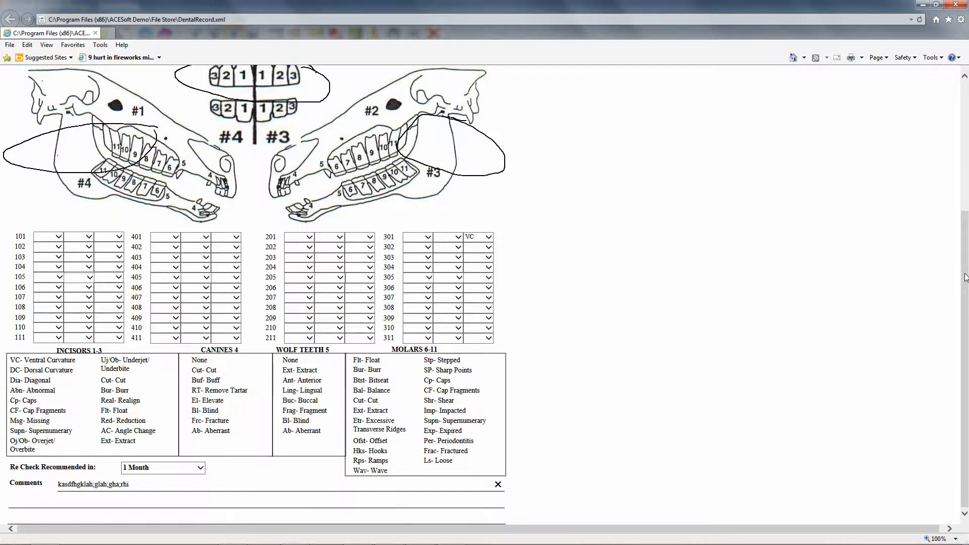
Step: Minimize the dental report and open the Chiro combo report from the medical record
{"action": "left_click_drag", "start_coordinate": [964, 272], "coordinate": [965, 138]}
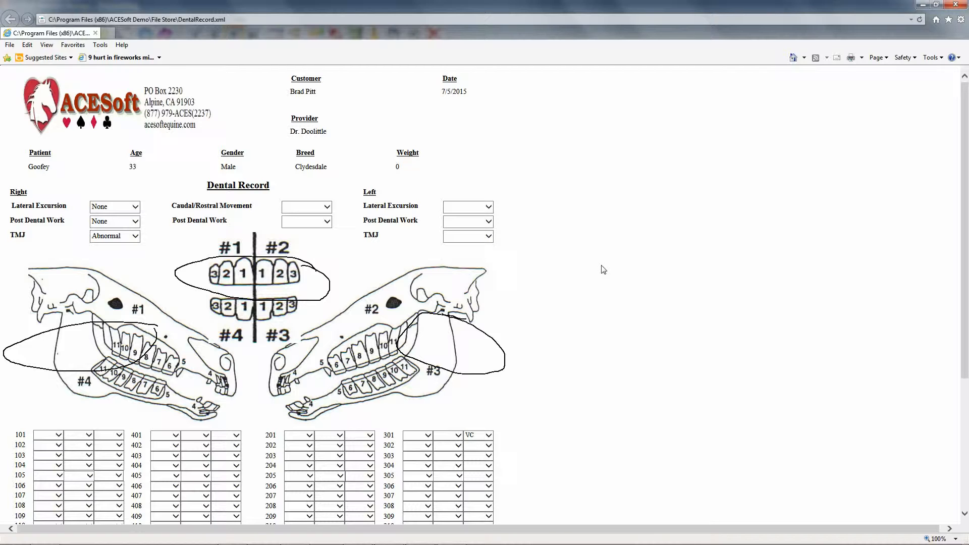
{"action": "left_click", "coordinate": [923, 6]}
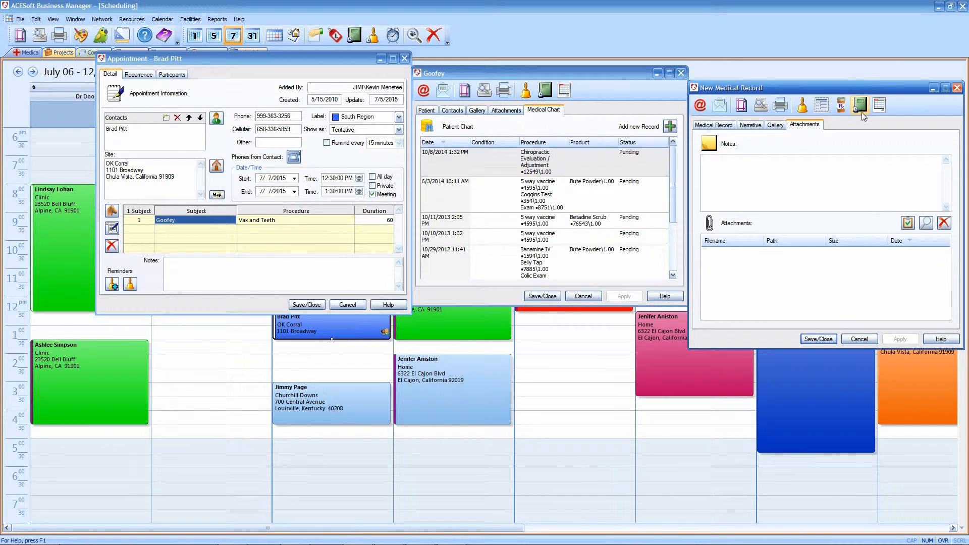
{"action": "left_click", "coordinate": [860, 107]}
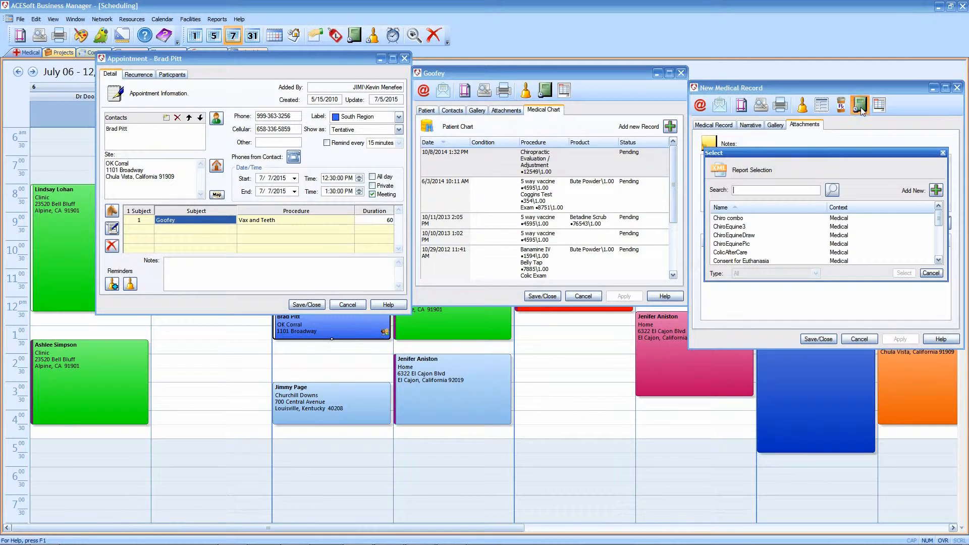
{"action": "left_click", "coordinate": [748, 219]}
{"action": "left_click", "coordinate": [904, 273]}
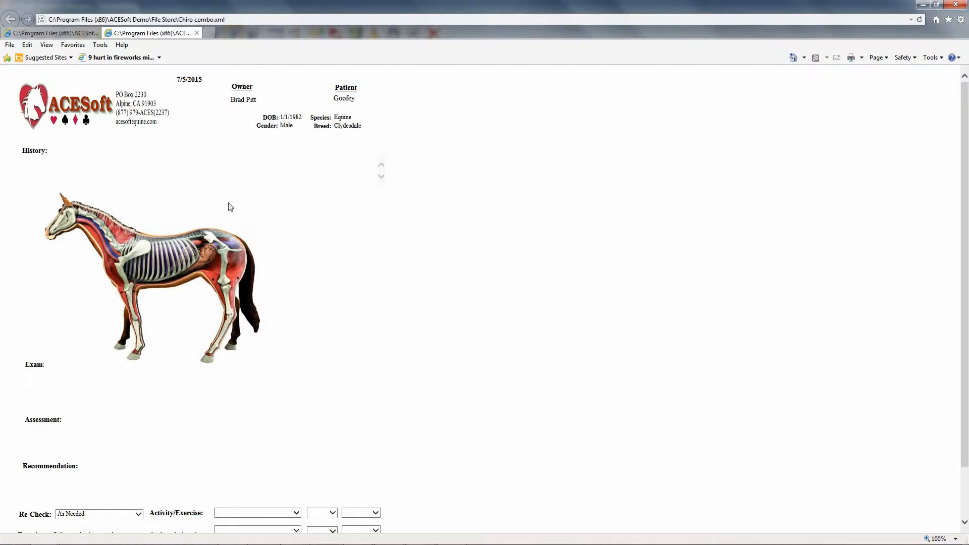
Step: Circle the horse's hindquarters freehand on the anatomy picture and handwrite "Ouch" beside the hind leg
{"action": "mouse_move", "coordinate": [229, 202]}
{"action": "left_mouse_down"}
{"action": "mouse_move", "coordinate": [293, 287]}
{"action": "mouse_move", "coordinate": [204, 197]}
{"action": "left_mouse_up"}
{"action": "mouse_move", "coordinate": [270, 315]}
{"action": "left_mouse_down"}
{"action": "mouse_move", "coordinate": [287, 303]}
{"action": "mouse_move", "coordinate": [335, 310]}
{"action": "left_mouse_up"}
Step: Set the chiropractic report's Re-Check to 2 Weeks and its first Activity/Exercise entry to Stall Rest
{"action": "scroll", "coordinate": [182, 474], "scroll_direction": "down", "scroll_amount": 1}
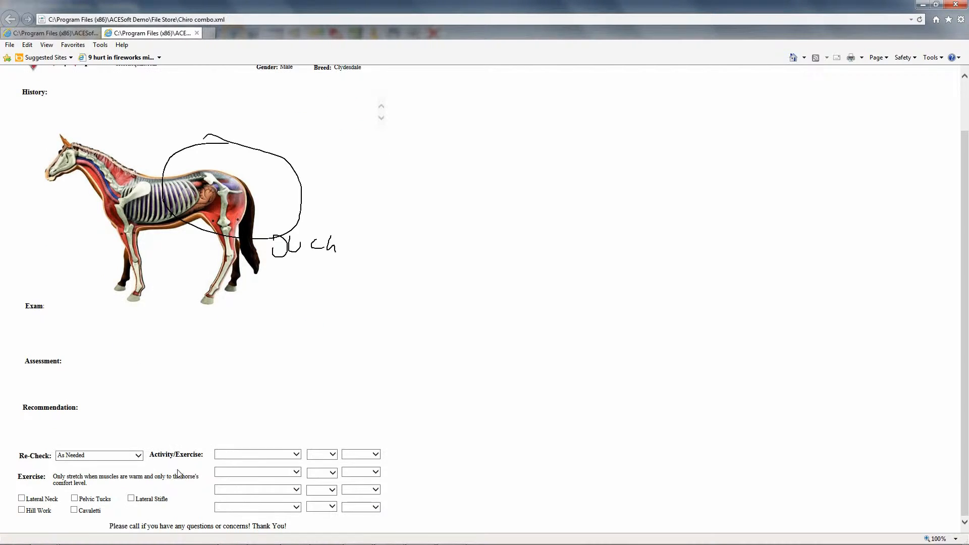
{"action": "left_click", "coordinate": [138, 457]}
{"action": "left_click", "coordinate": [120, 469]}
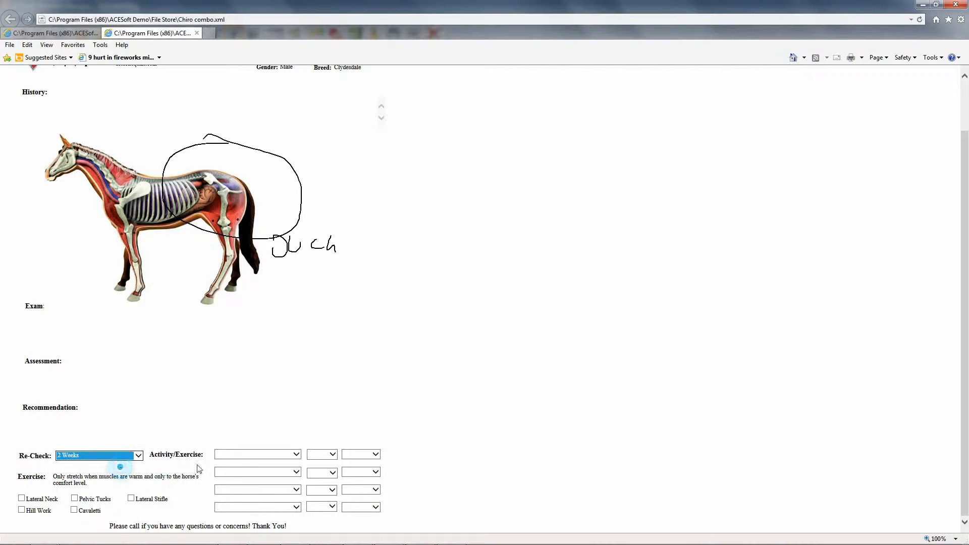
{"action": "left_click", "coordinate": [296, 454]}
{"action": "left_click", "coordinate": [290, 464]}
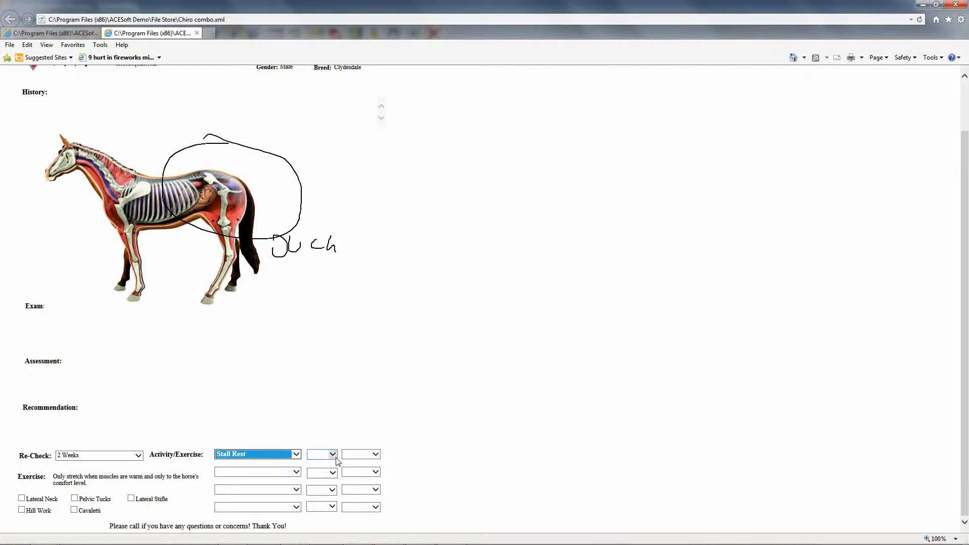
Step: Set the Stall Rest duration to 1 Weeks in the chiropractic report and minimize the report window
{"action": "left_click", "coordinate": [333, 454]}
{"action": "left_click", "coordinate": [327, 463]}
{"action": "left_click", "coordinate": [375, 455]}
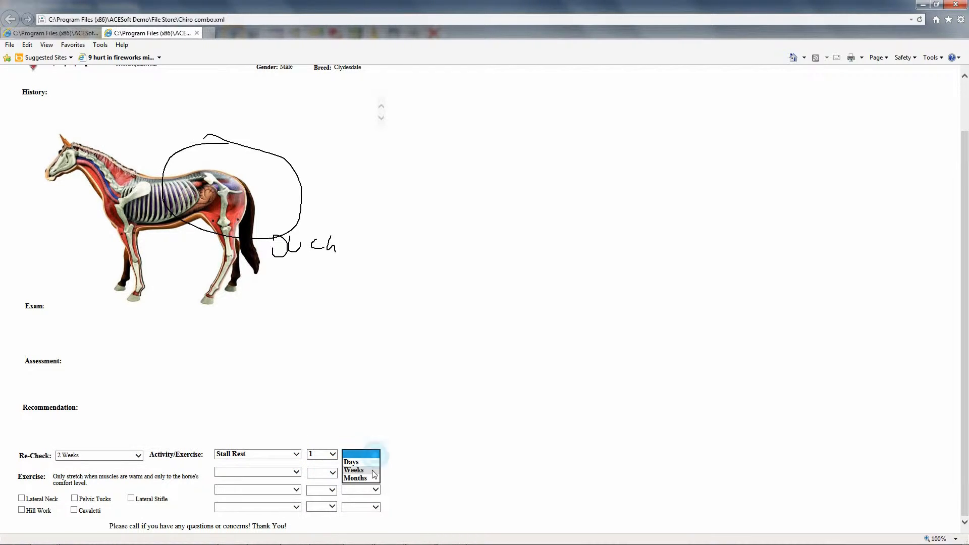
{"action": "left_click", "coordinate": [361, 468]}
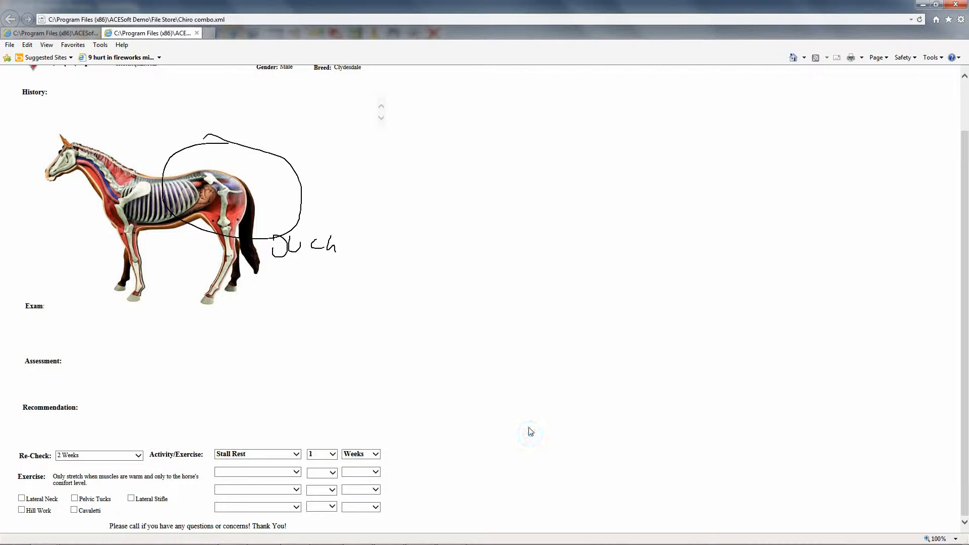
{"action": "left_click", "coordinate": [923, 5]}
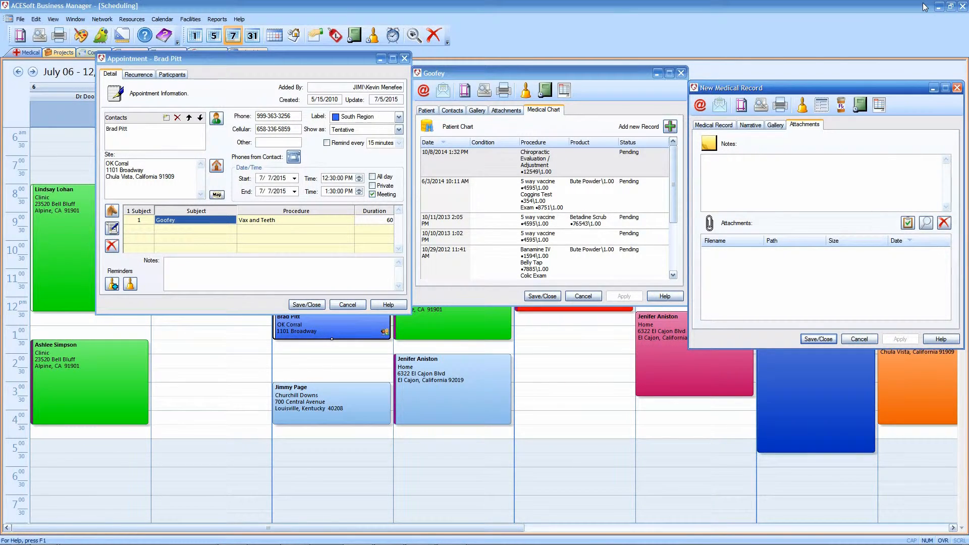
Step: Invoice Goofey's 7/5/2015 medical record and enter "hi" as the memo on the generated invoice
{"action": "left_click", "coordinate": [880, 108]}
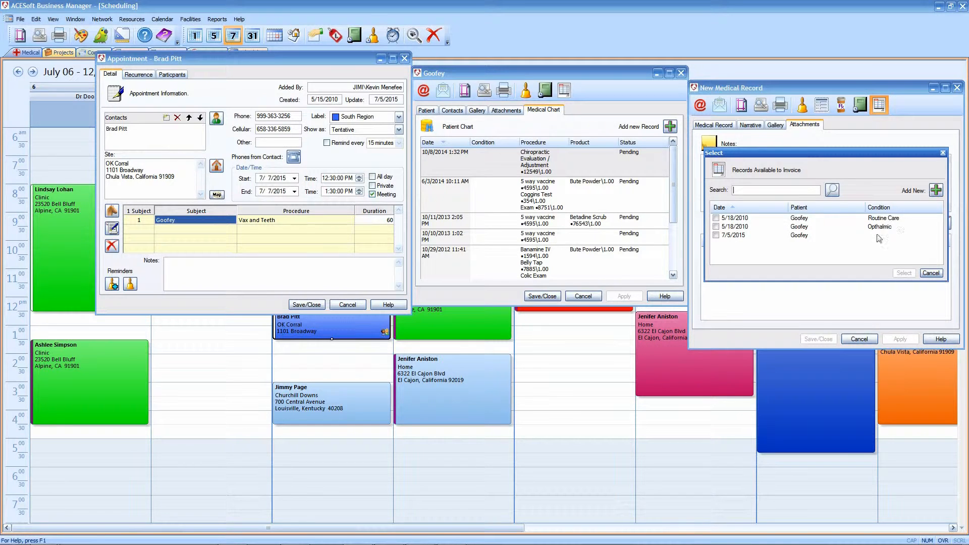
{"action": "left_click", "coordinate": [716, 235]}
{"action": "left_click", "coordinate": [903, 273]}
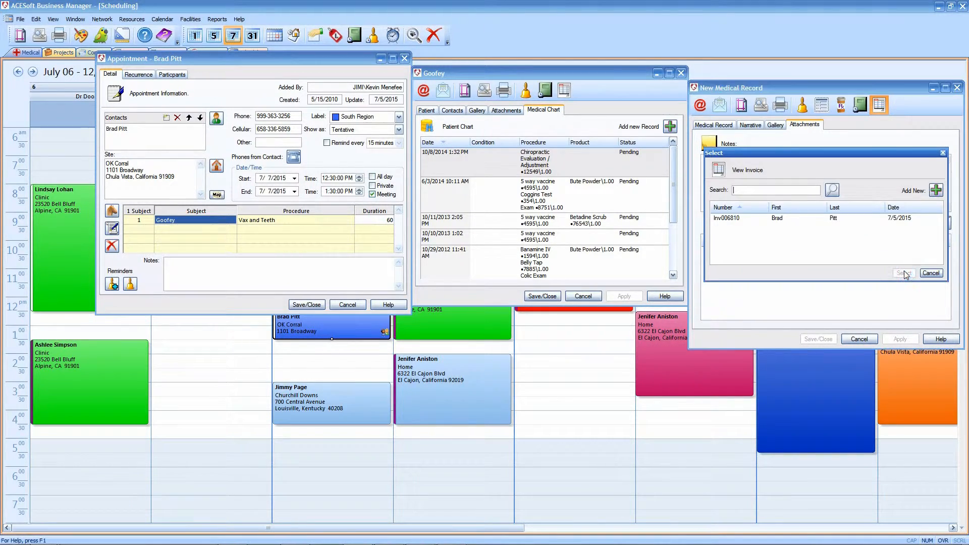
{"action": "left_click", "coordinate": [780, 221]}
{"action": "double_click", "coordinate": [780, 221]}
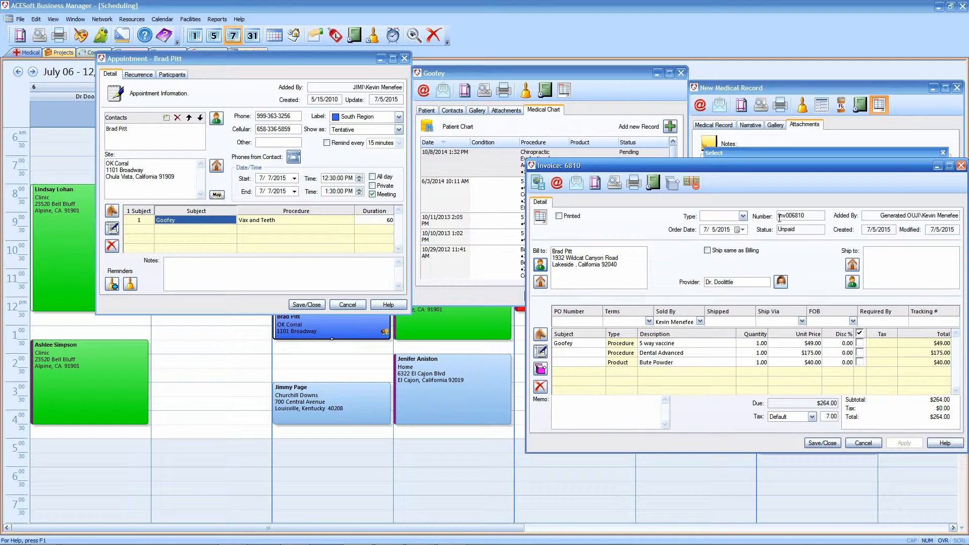
{"action": "left_click", "coordinate": [581, 400]}
{"action": "type", "text": "hi"}
Step: Start a payment from the invoice with an amount of $50 and the client's saved Visa card as the method
{"action": "left_click", "coordinate": [692, 183]}
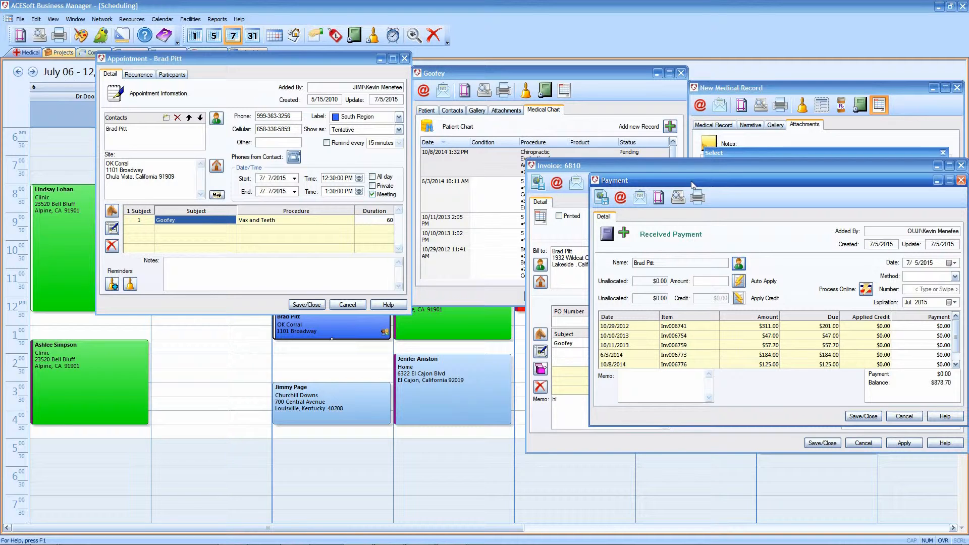
{"action": "left_click", "coordinate": [716, 282]}
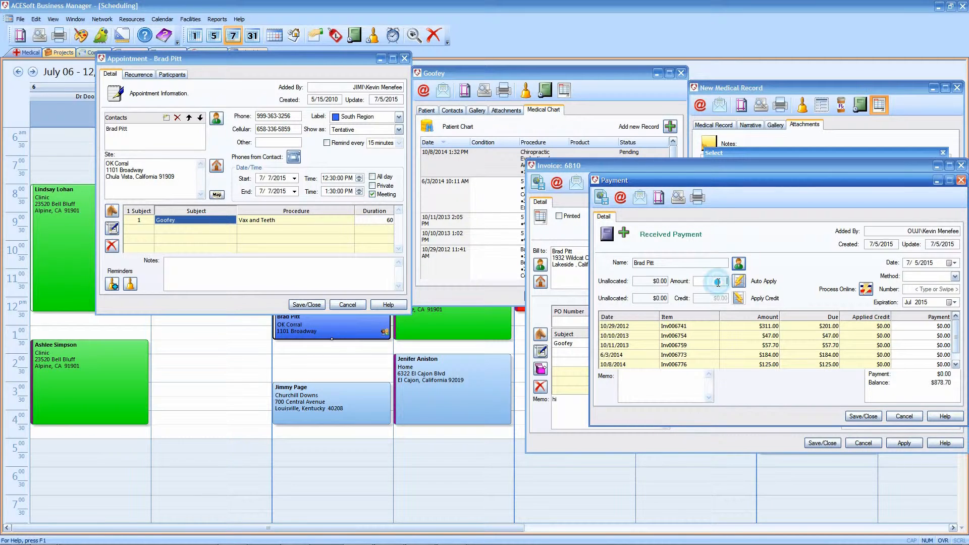
{"action": "type", "text": "50."}
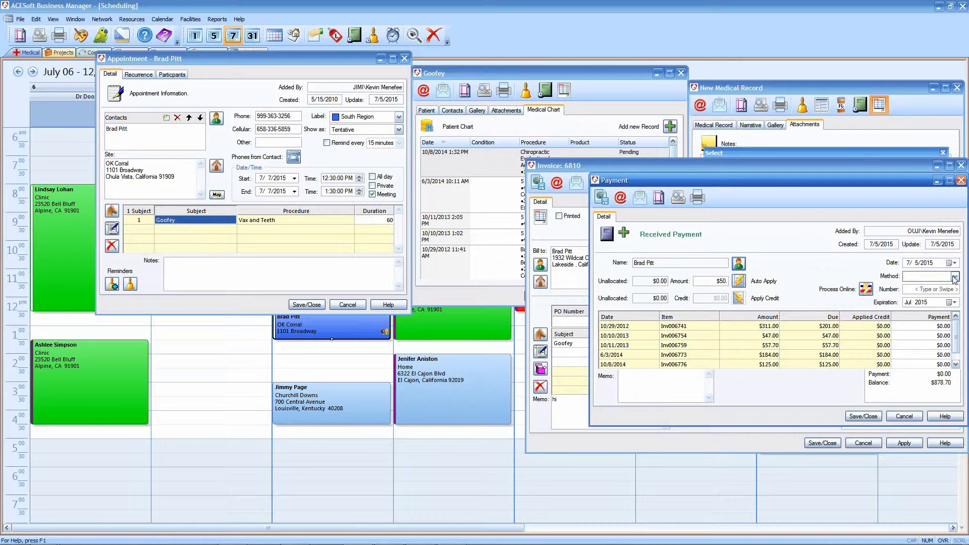
{"action": "left_click", "coordinate": [955, 276]}
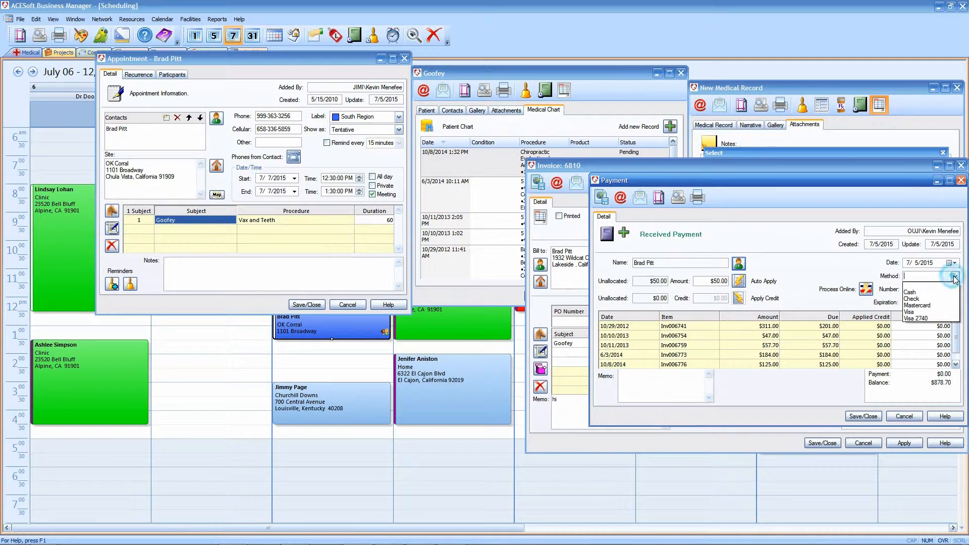
{"action": "left_click", "coordinate": [919, 317]}
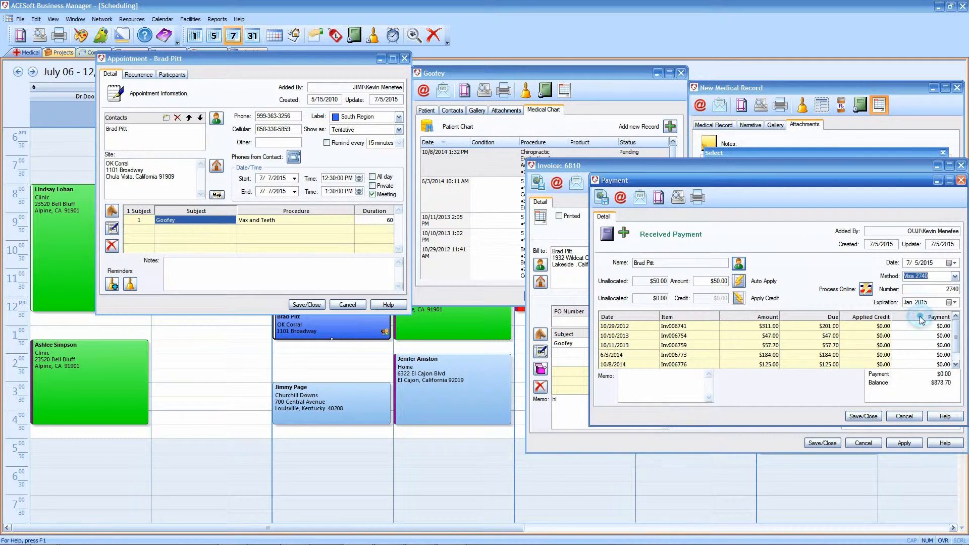
Step: View the online credit card processing form, dismiss it without charging, and save the payment
{"action": "left_click", "coordinate": [866, 290]}
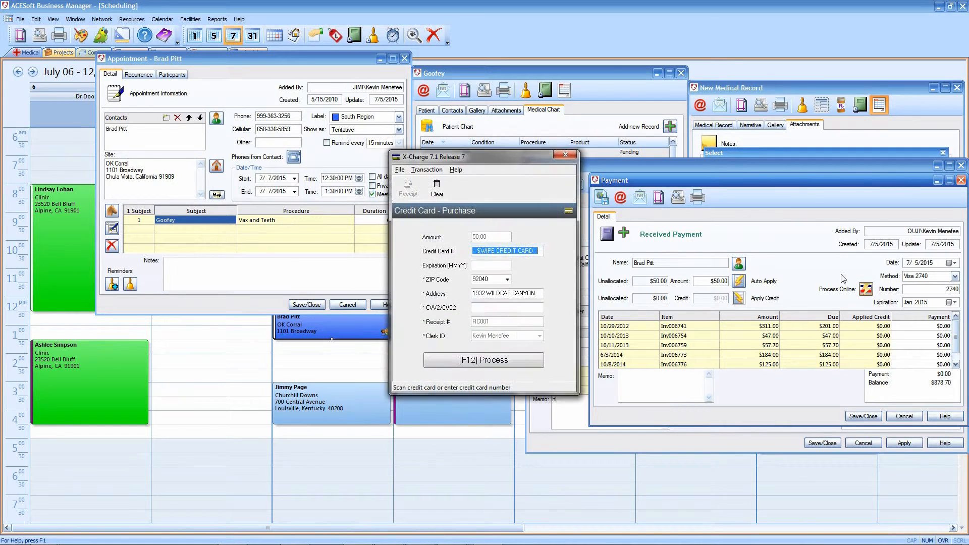
{"action": "left_click", "coordinate": [565, 154]}
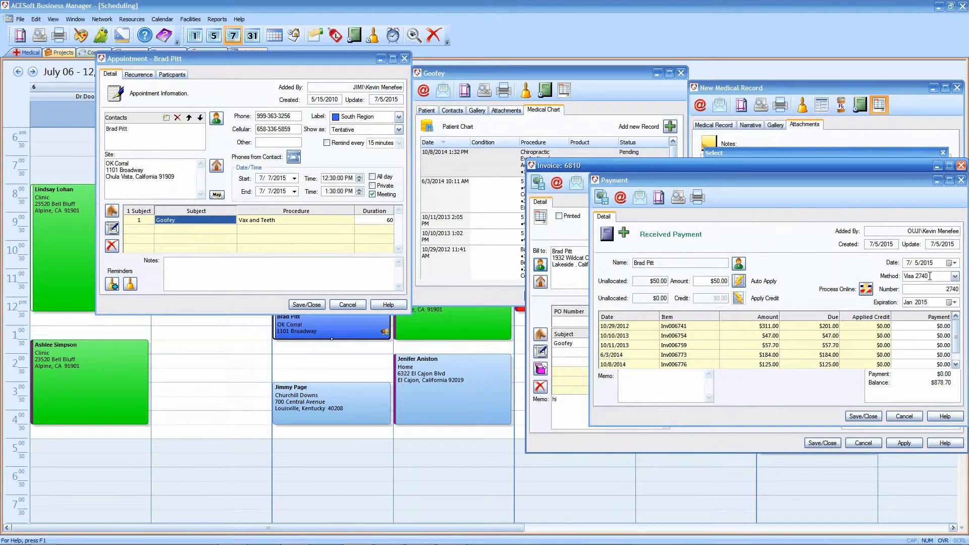
{"action": "left_click", "coordinate": [865, 417]}
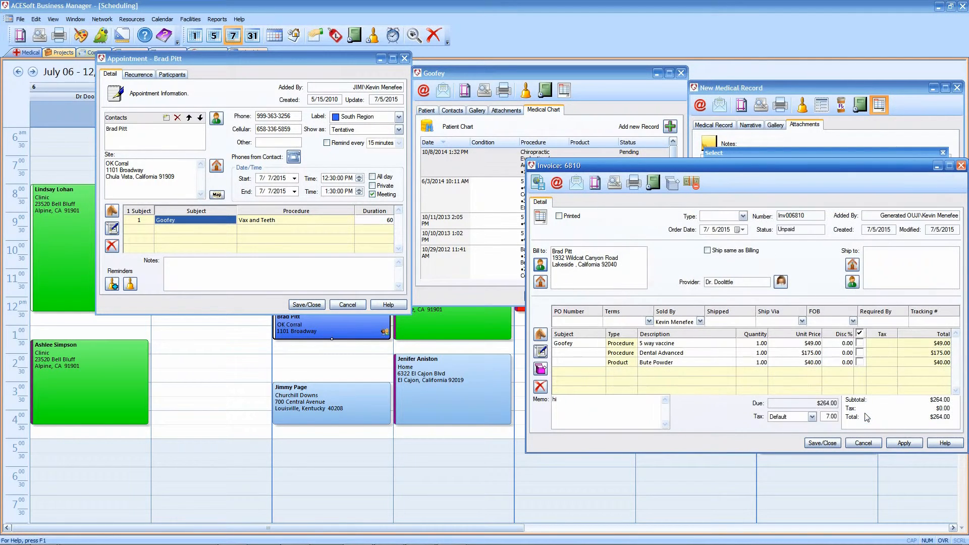
Step: Preview the invoice's printed layout, close the preview, and return to the weekly schedule
{"action": "left_click", "coordinate": [614, 184]}
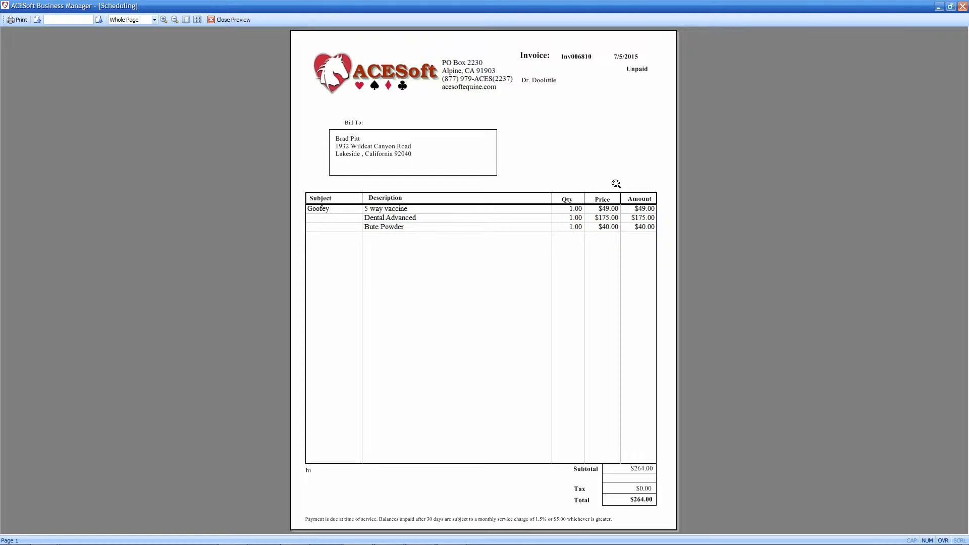
{"action": "left_click", "coordinate": [229, 20]}
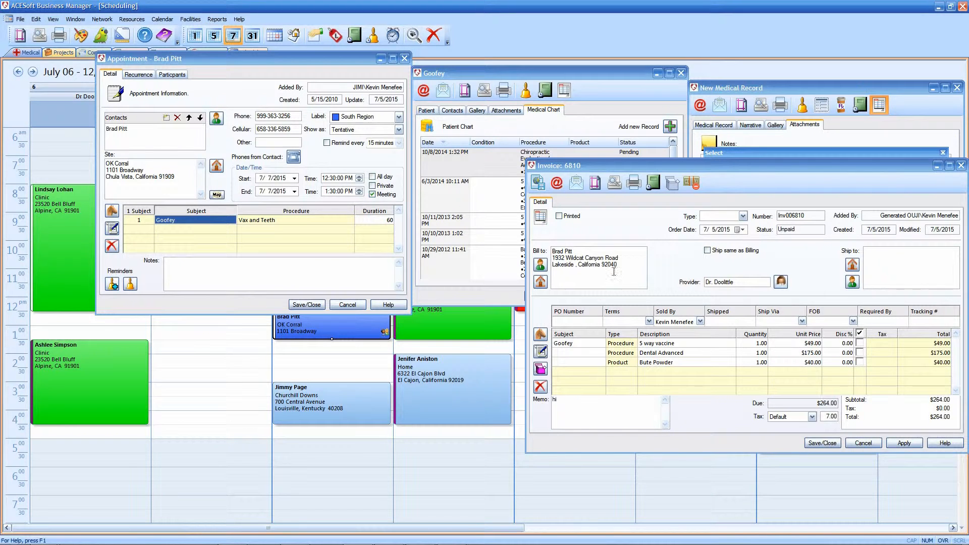
{"action": "left_click", "coordinate": [405, 59]}
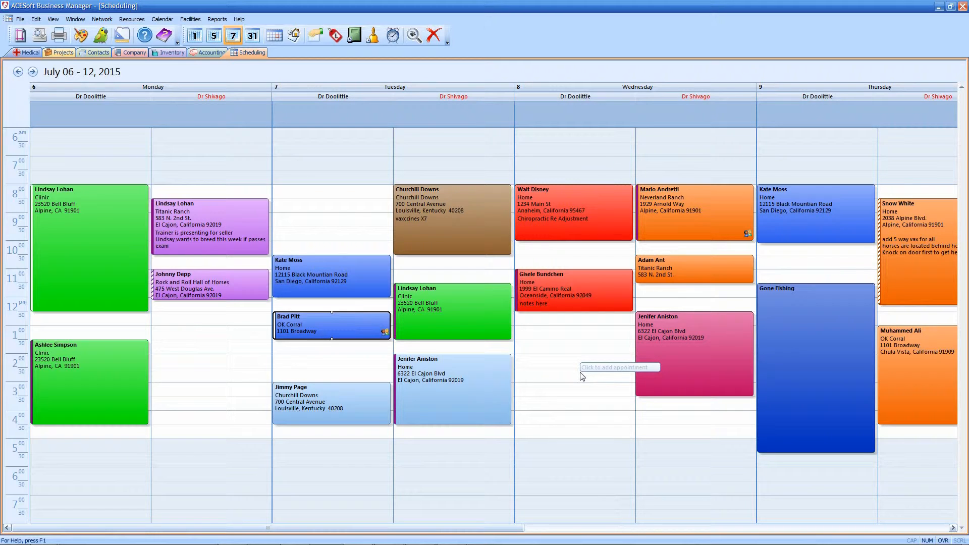
Step: Open Monday's 8:30 AM Titanic Ranch appointment and Wednesday's 11:00 AM appointment, and arrange their windows side by side
{"action": "double_click", "coordinate": [216, 235]}
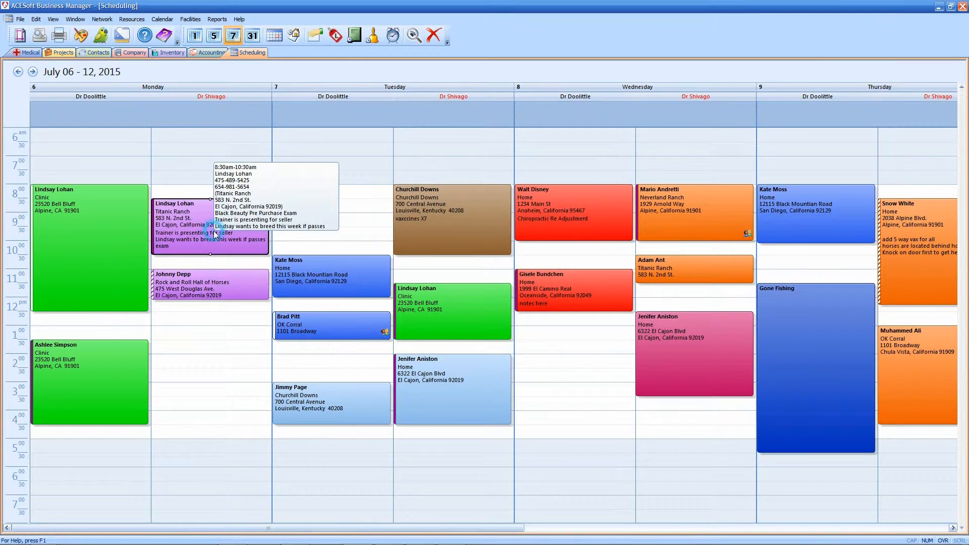
{"action": "double_click", "coordinate": [555, 277]}
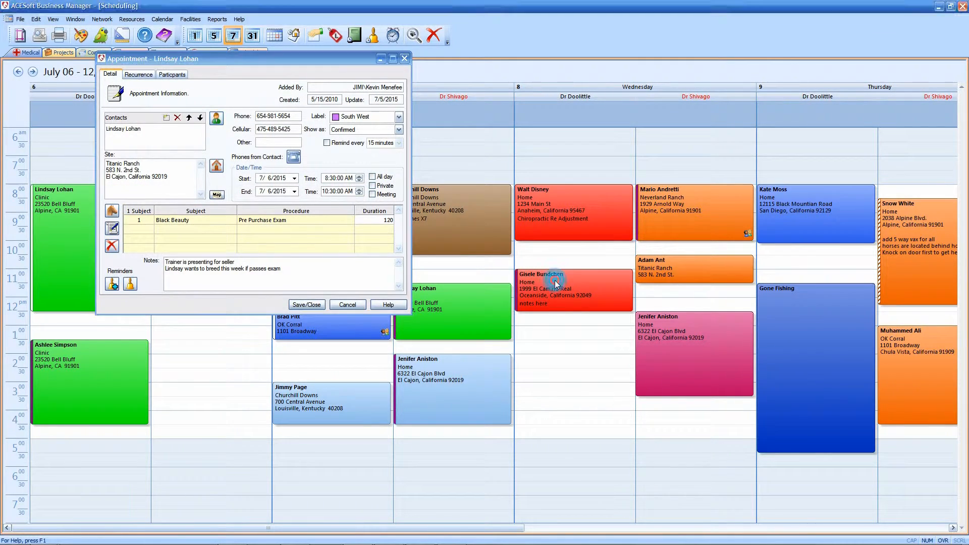
{"action": "left_click_drag", "start_coordinate": [272, 80], "coordinate": [622, 168]}
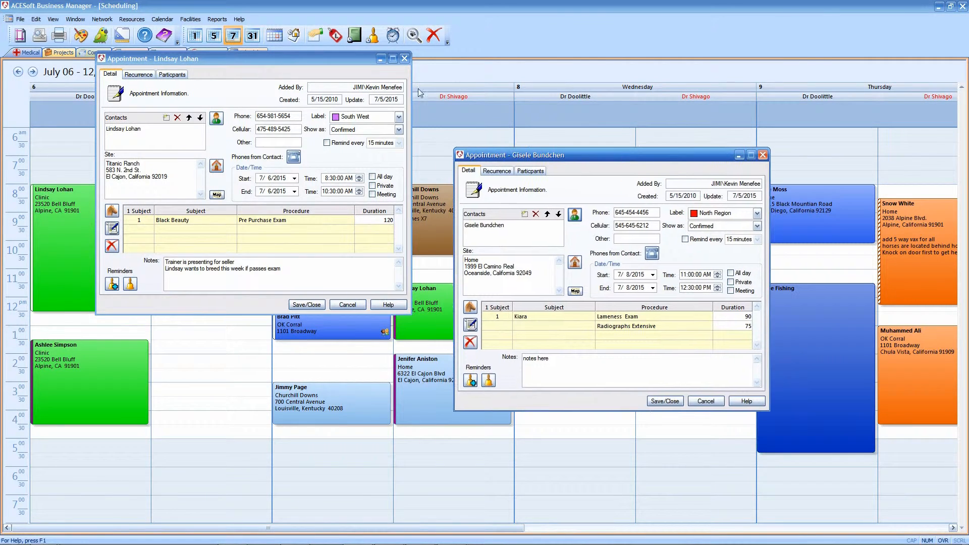
{"action": "left_click_drag", "start_coordinate": [347, 59], "coordinate": [386, 211]}
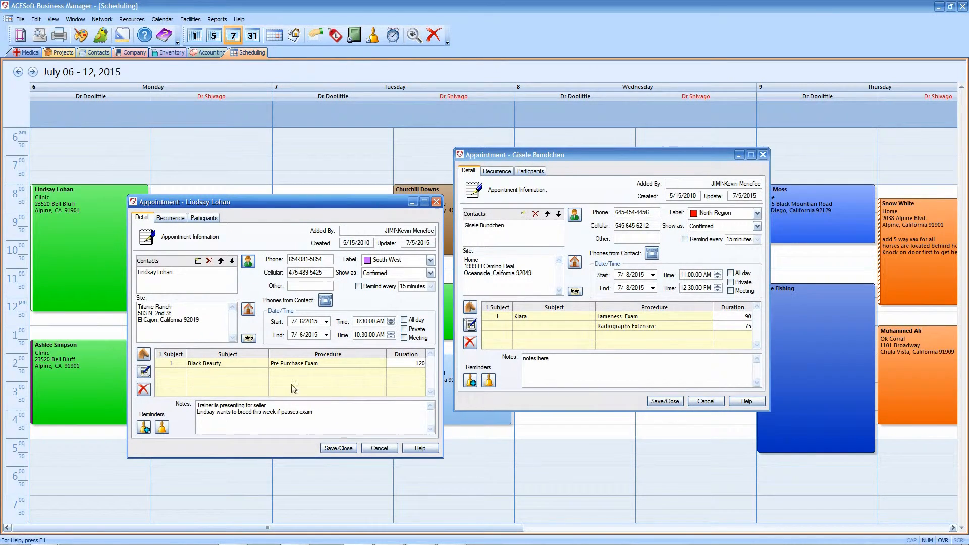
Step: Open Black Beauty's patient file from the Titanic Ranch appointment and view the 3/14/2014 record in the medical chart
{"action": "left_click", "coordinate": [214, 363]}
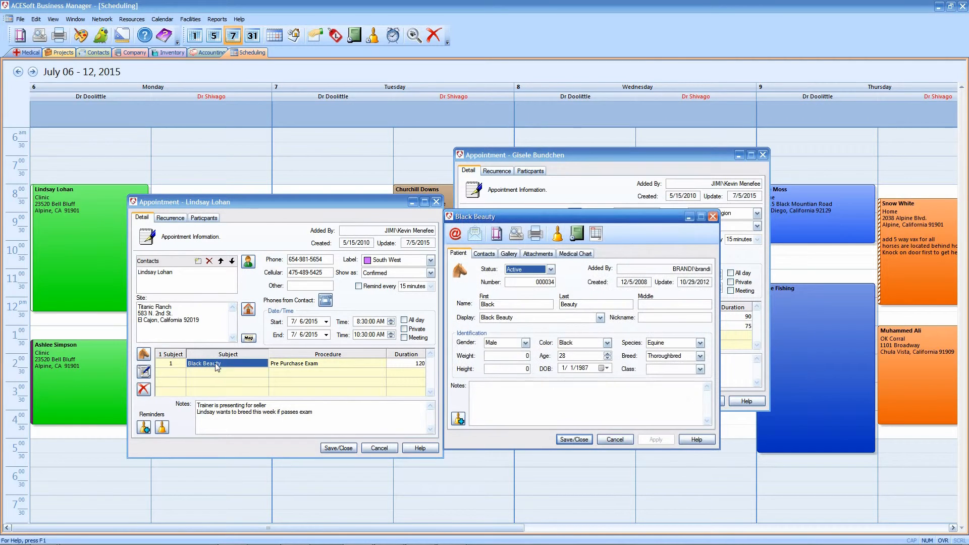
{"action": "left_click_drag", "start_coordinate": [522, 218], "coordinate": [159, 190]}
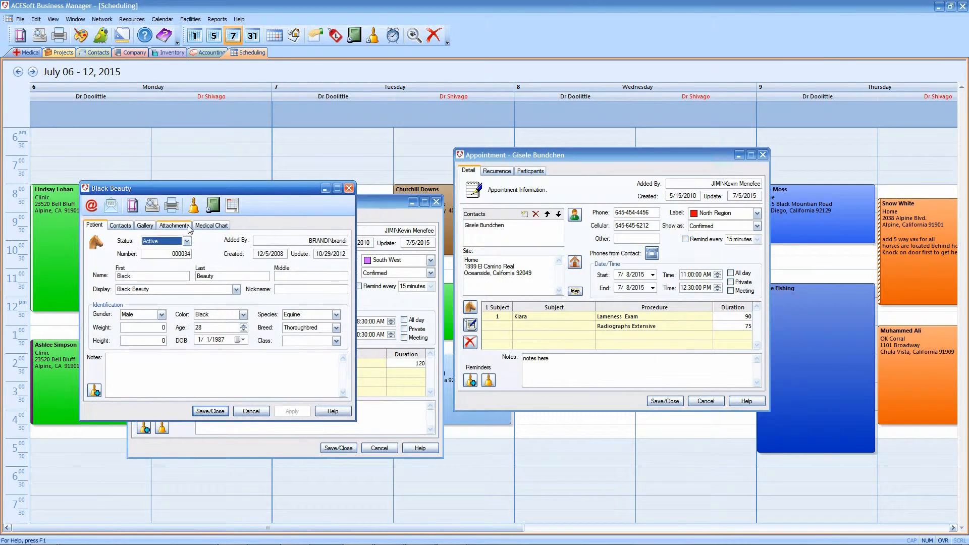
{"action": "left_click", "coordinate": [211, 224]}
{"action": "left_click", "coordinate": [220, 280]}
{"action": "double_click", "coordinate": [220, 280]}
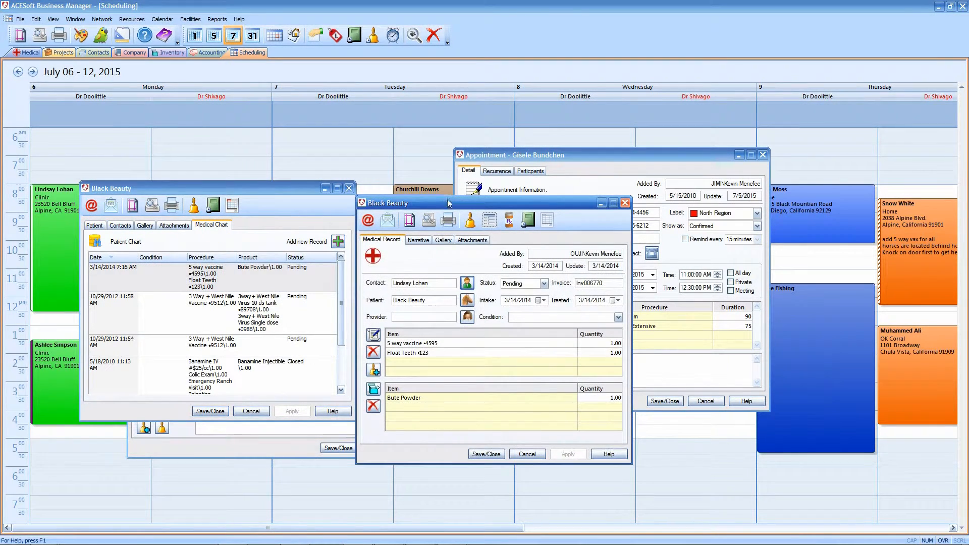
Step: Open Black Beauty's 10/29/2012 11:58 AM medical record alongside the 3/14/2014 record
{"action": "left_click_drag", "start_coordinate": [447, 199], "coordinate": [137, 217]}
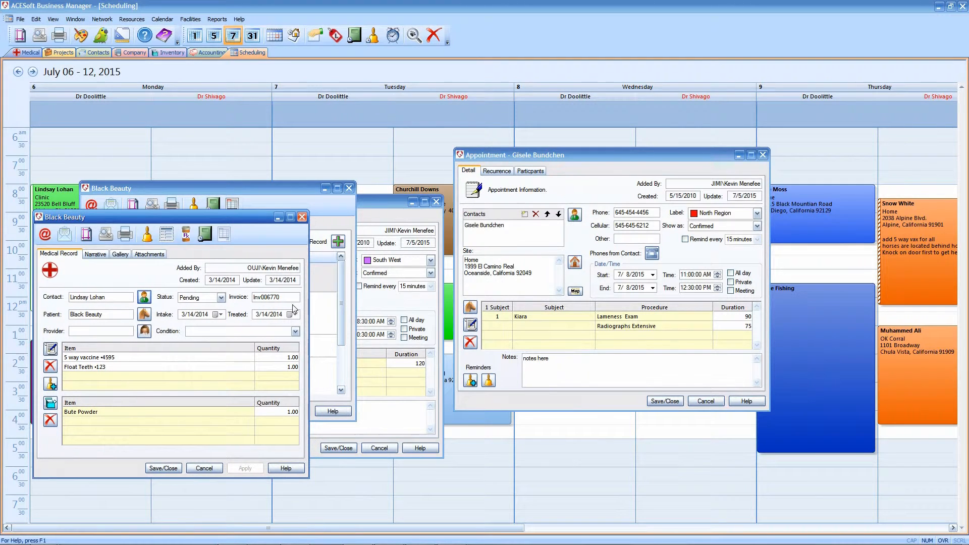
{"action": "double_click", "coordinate": [323, 302]}
{"action": "left_click_drag", "start_coordinate": [253, 216], "coordinate": [285, 181]}
Step: Look through the narratives, attachments and item details of Black Beauty's two records, and display the patient's reminders
{"action": "left_click", "coordinate": [137, 221]}
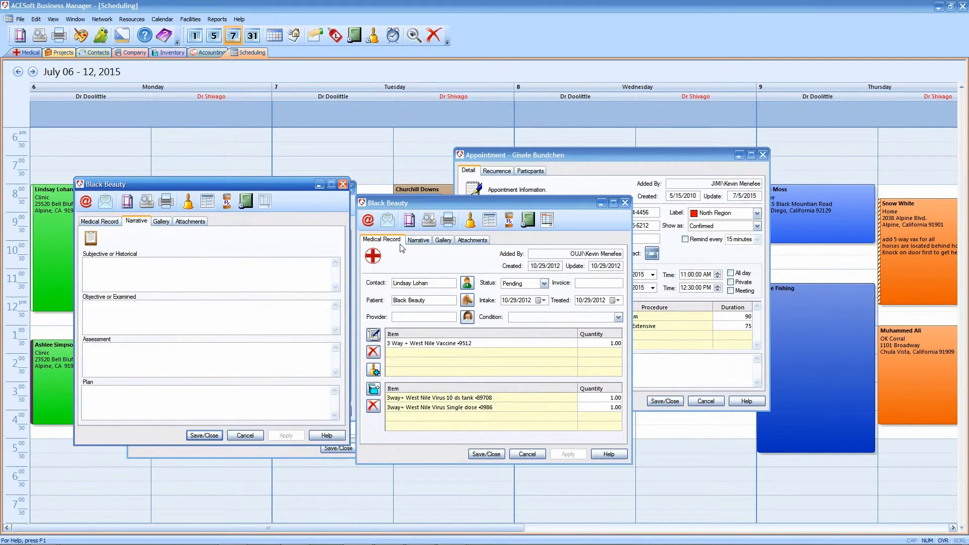
{"action": "left_click", "coordinate": [418, 239]}
{"action": "left_click", "coordinate": [472, 240]}
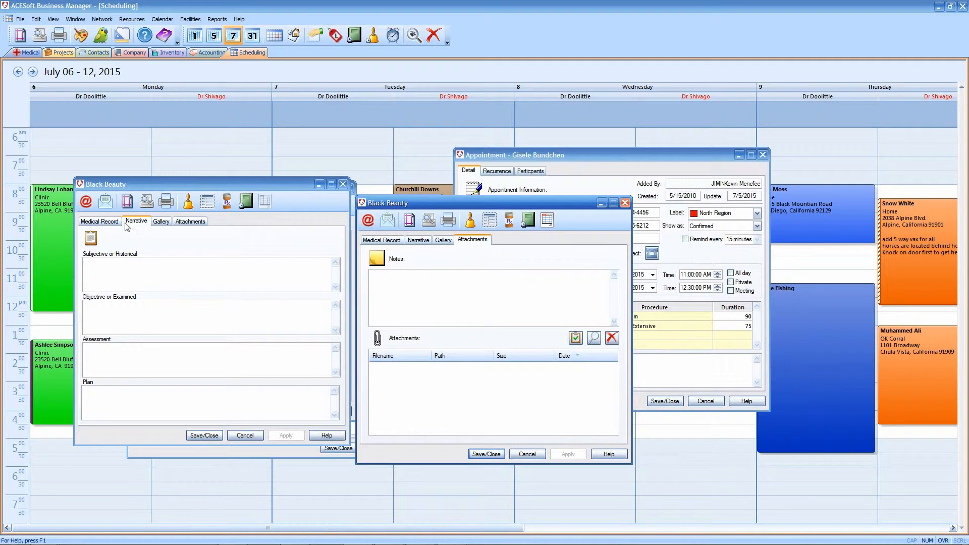
{"action": "left_click", "coordinate": [101, 221]}
{"action": "left_click", "coordinate": [386, 242]}
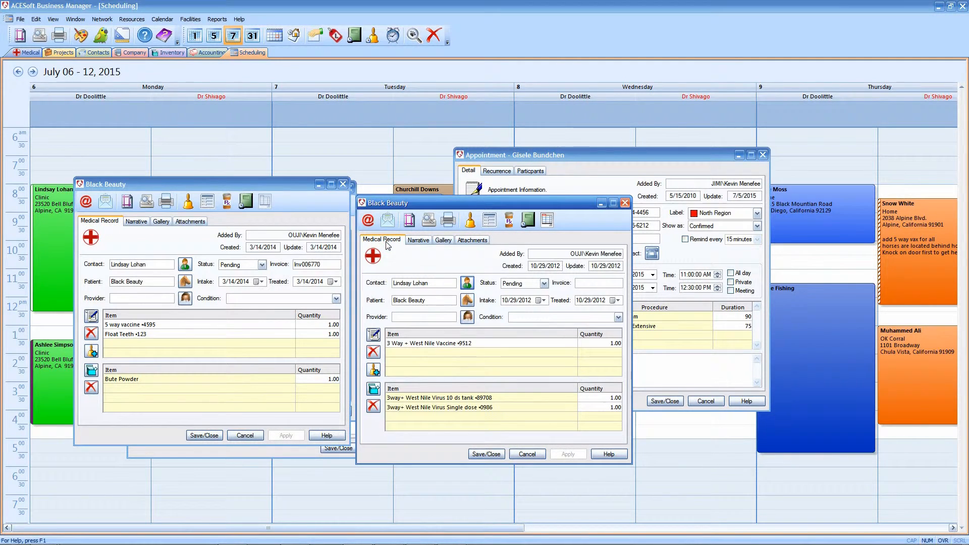
{"action": "left_click", "coordinate": [470, 220]}
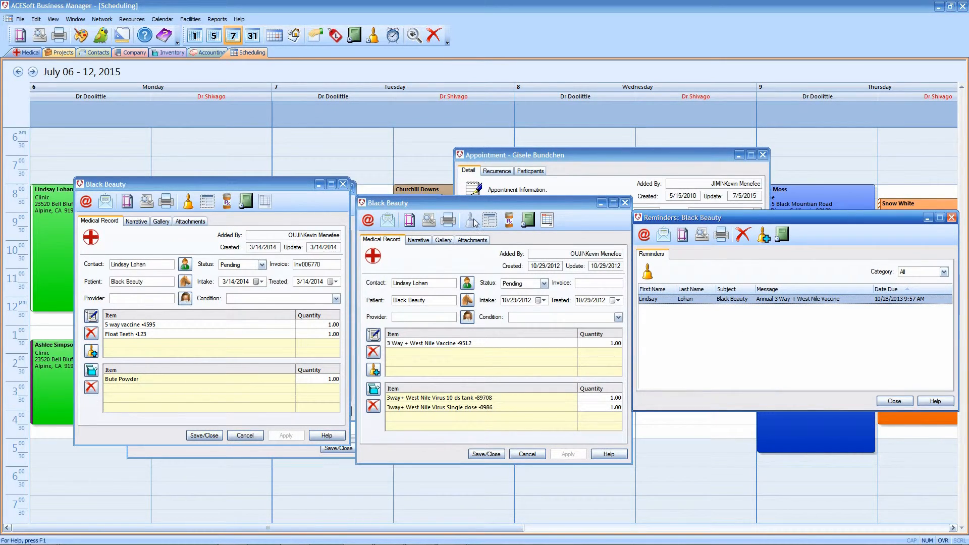
Step: Close the Black Beauty windows and both open appointments to return to the weekly schedule
{"action": "left_click", "coordinate": [352, 186]}
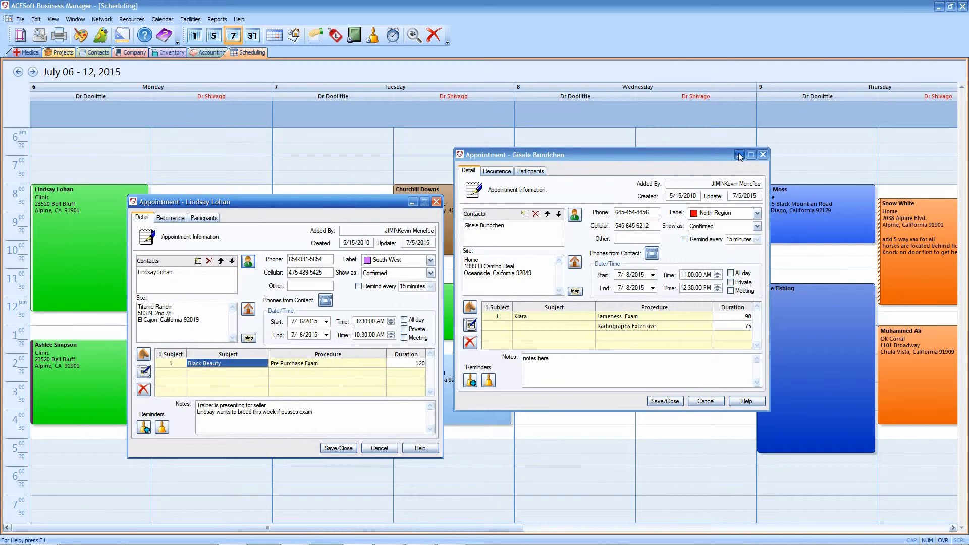
{"action": "left_click", "coordinate": [436, 202]}
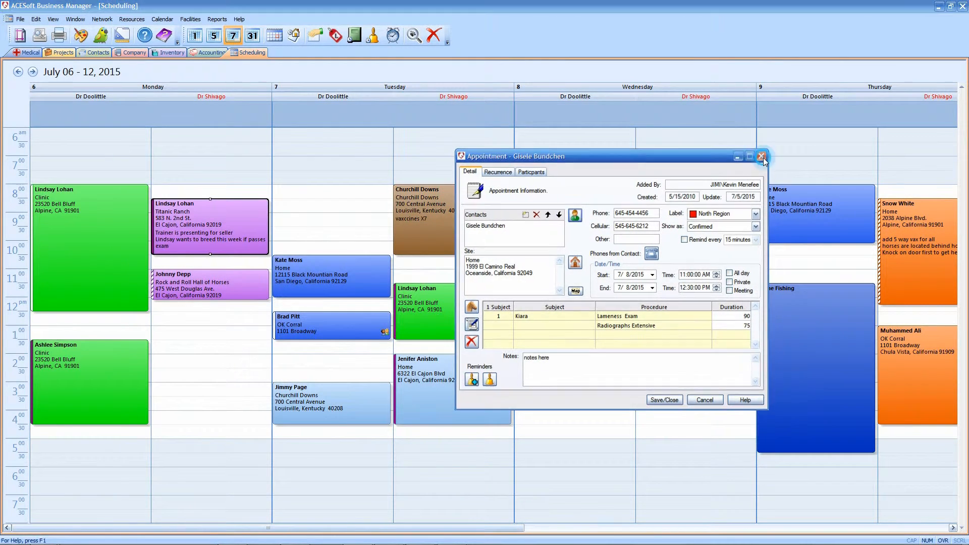
{"action": "left_click", "coordinate": [762, 156]}
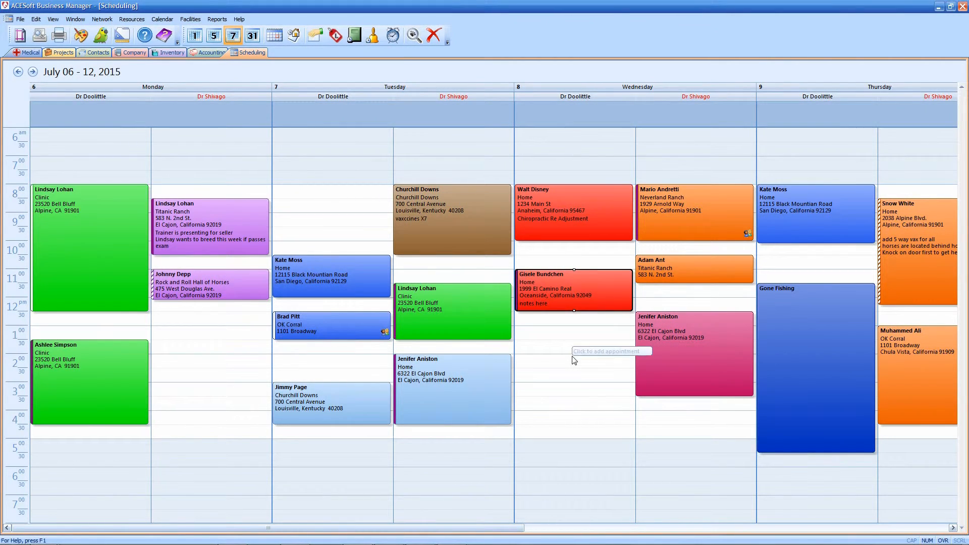